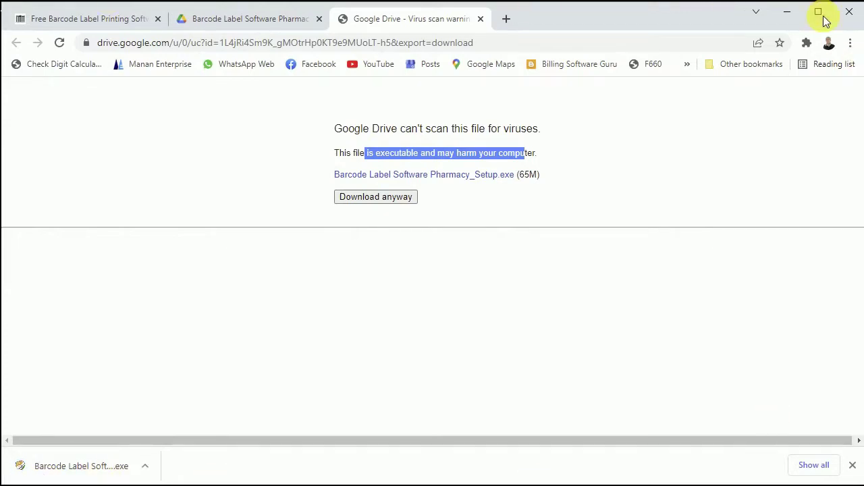
Step: Run the Barcode Label Software Pharmacy installer from the desktop, allowing it through the Windows SmartScreen block
{"action": "left_click", "coordinate": [735, 66]}
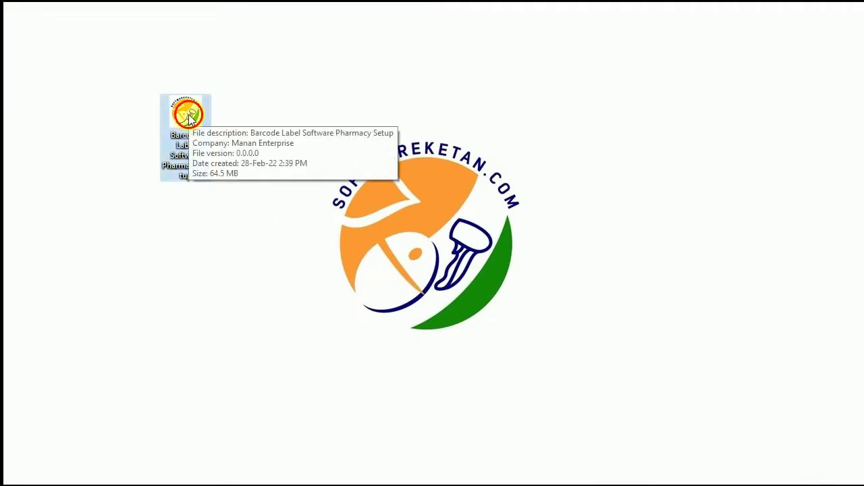
{"action": "double_click", "coordinate": [191, 119]}
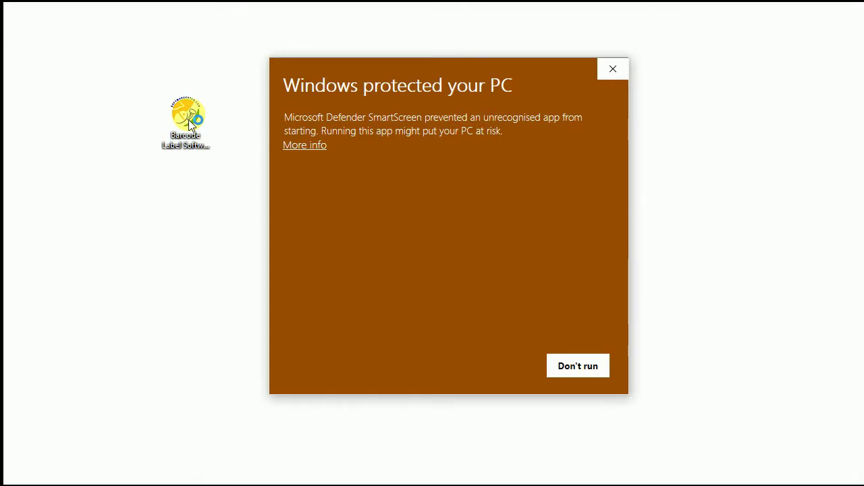
{"action": "left_click", "coordinate": [308, 146]}
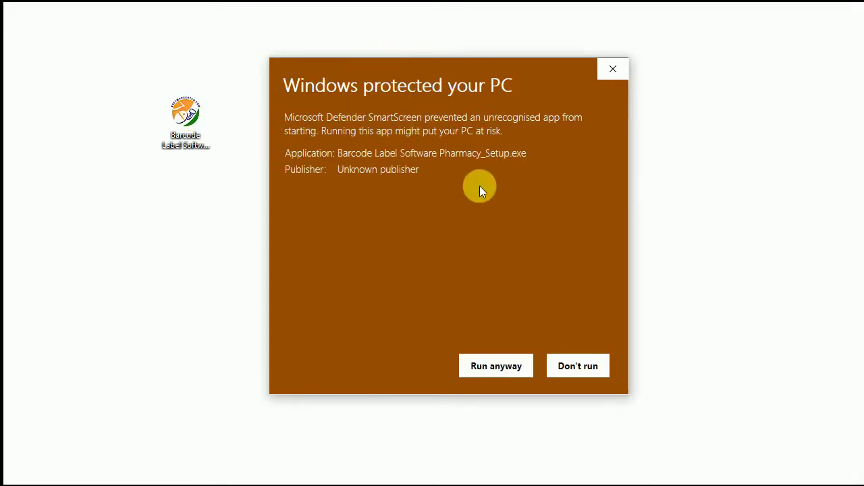
{"action": "left_click", "coordinate": [499, 368]}
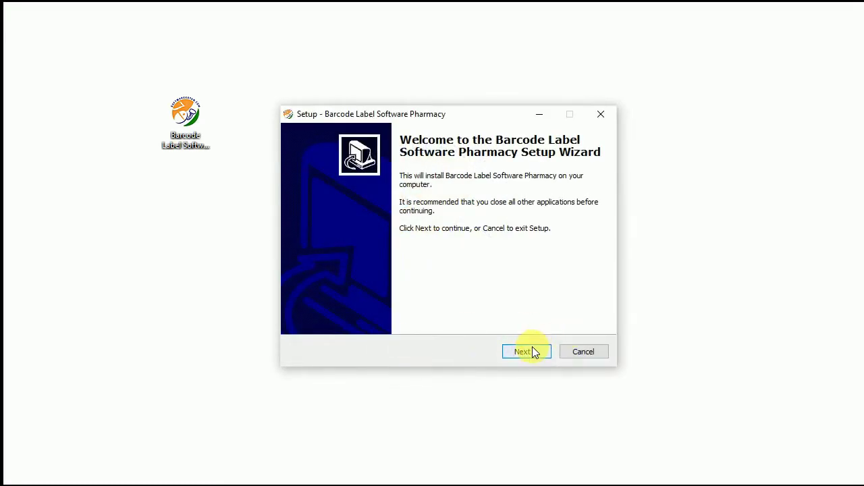
Step: Install Barcode Label Software Pharmacy into D:\Barcode Label Software Pharmacy with desktop and Quick Launch icons
{"action": "left_click_drag", "start_coordinate": [444, 114], "coordinate": [466, 125]}
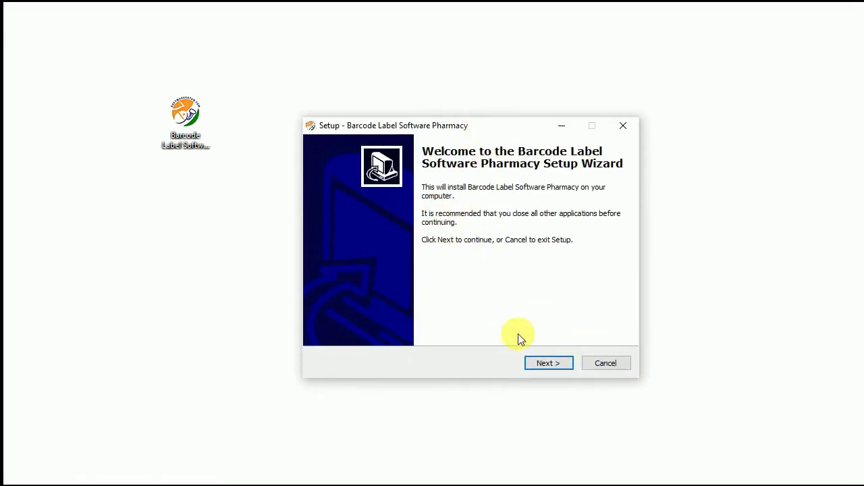
{"action": "left_click", "coordinate": [547, 363]}
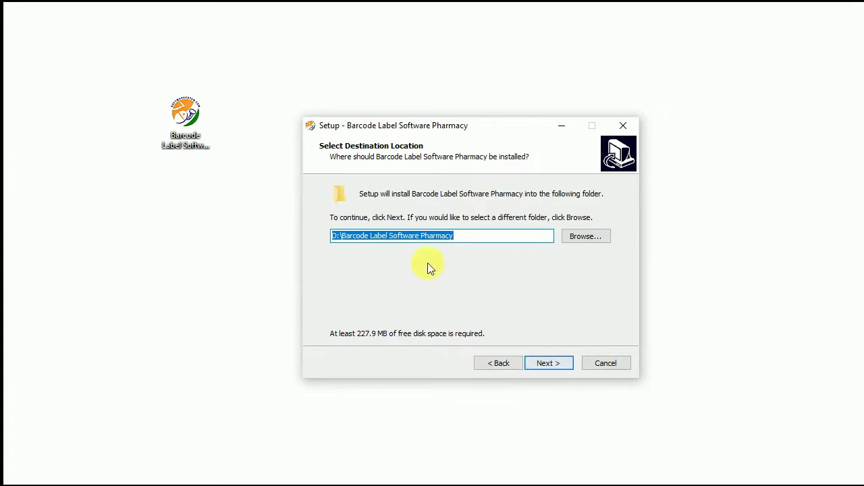
{"action": "left_click_drag", "start_coordinate": [469, 236], "coordinate": [306, 235]}
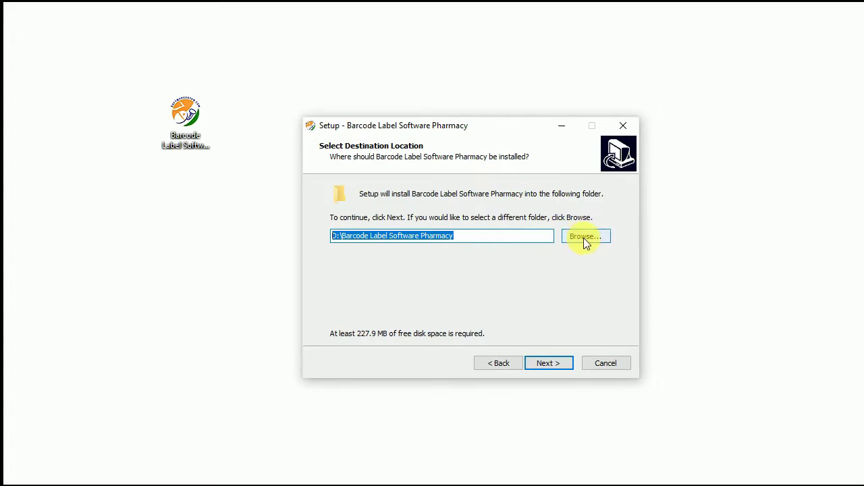
{"action": "left_click", "coordinate": [552, 368]}
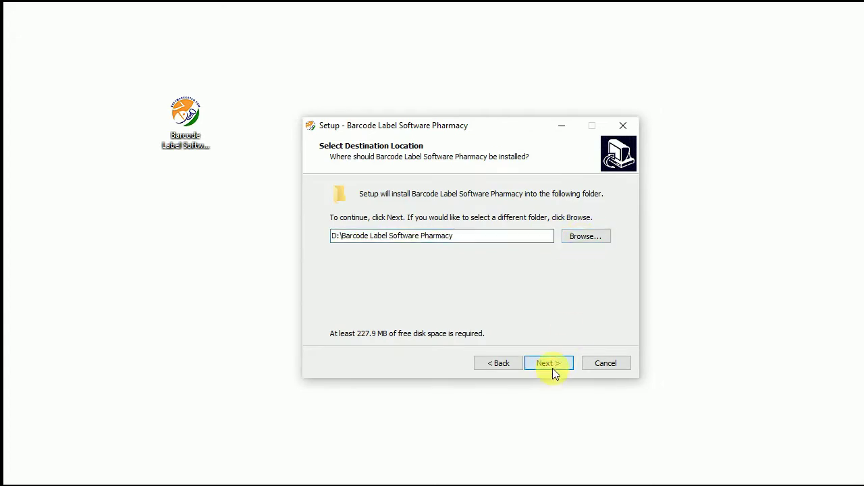
{"action": "left_click", "coordinate": [552, 368]}
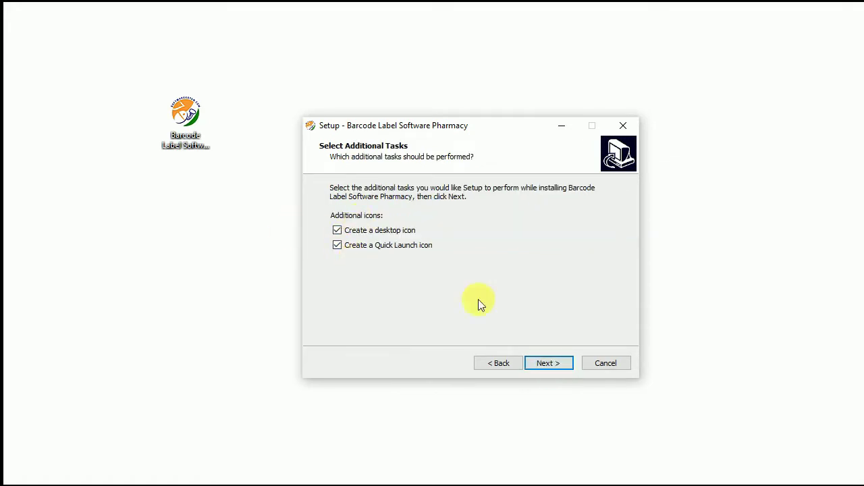
{"action": "left_click", "coordinate": [549, 363]}
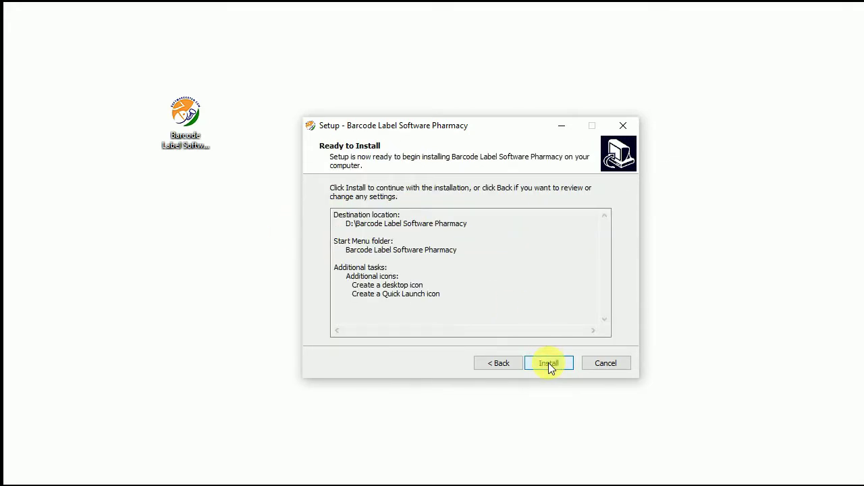
{"action": "left_click", "coordinate": [549, 364]}
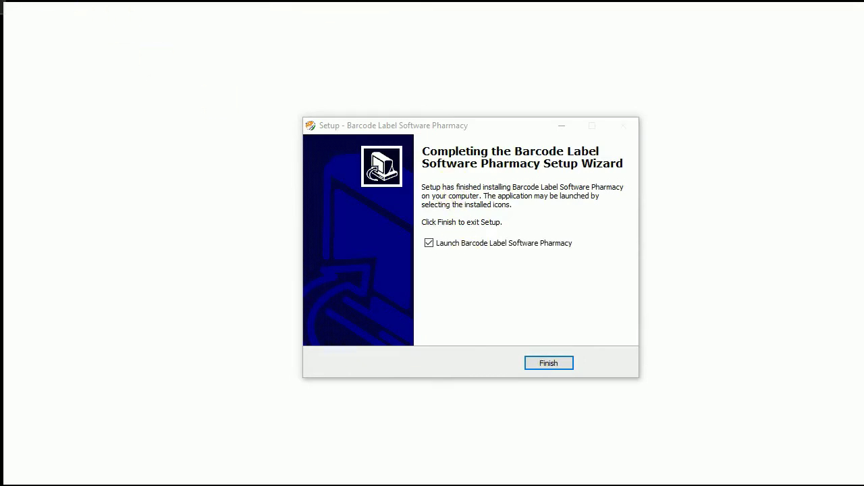
Step: Reposition the new Barcode Label Software Pharmacy desktop shortcut, then open the Setup folder in its file location
{"action": "left_click_drag", "start_coordinate": [41, 33], "coordinate": [160, 115]}
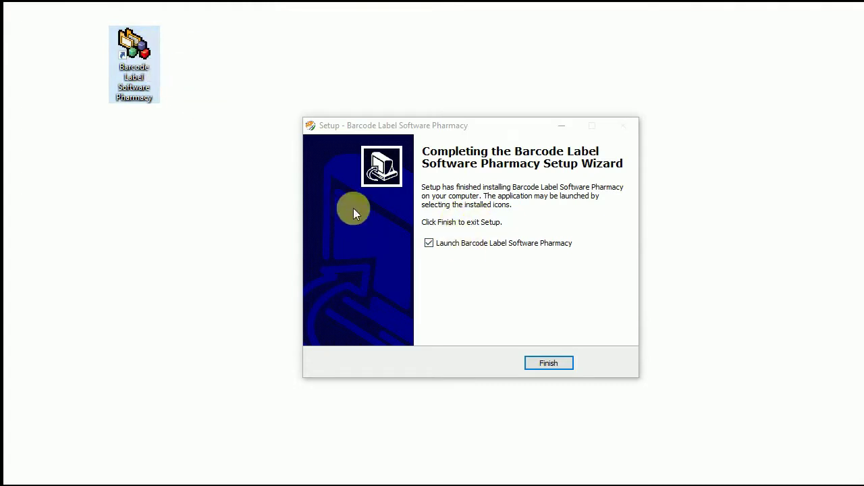
{"action": "right_click", "coordinate": [149, 63]}
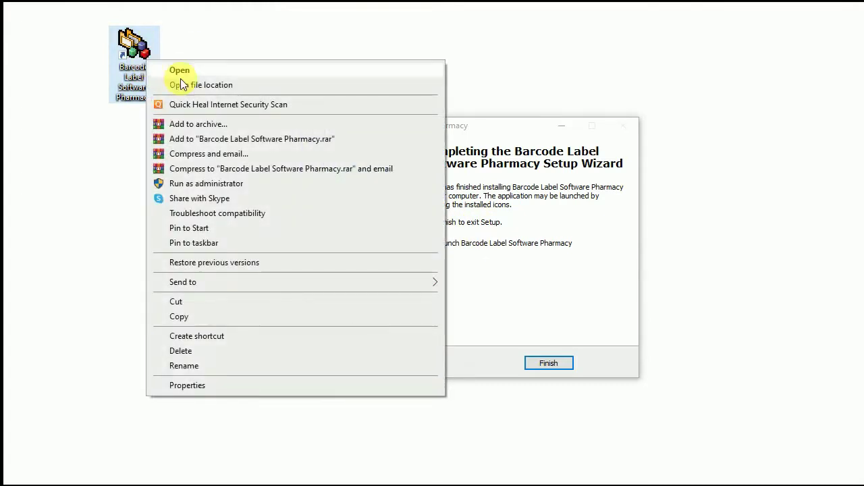
{"action": "left_click", "coordinate": [227, 83]}
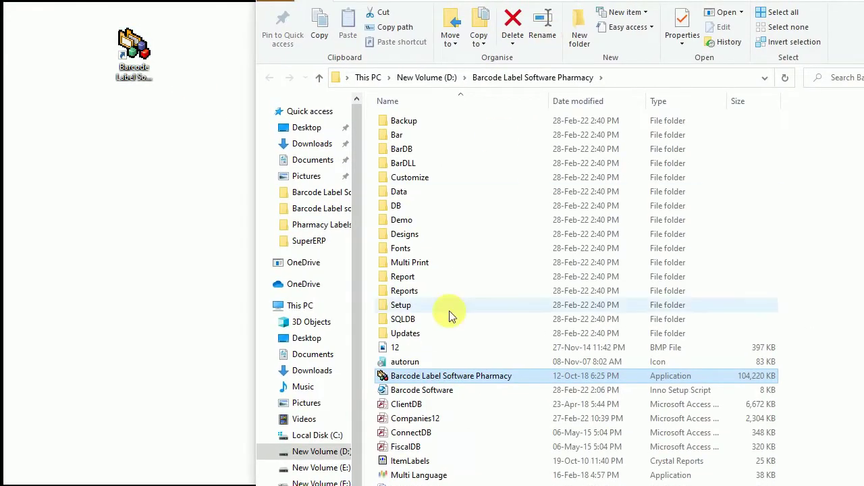
{"action": "double_click", "coordinate": [390, 306]}
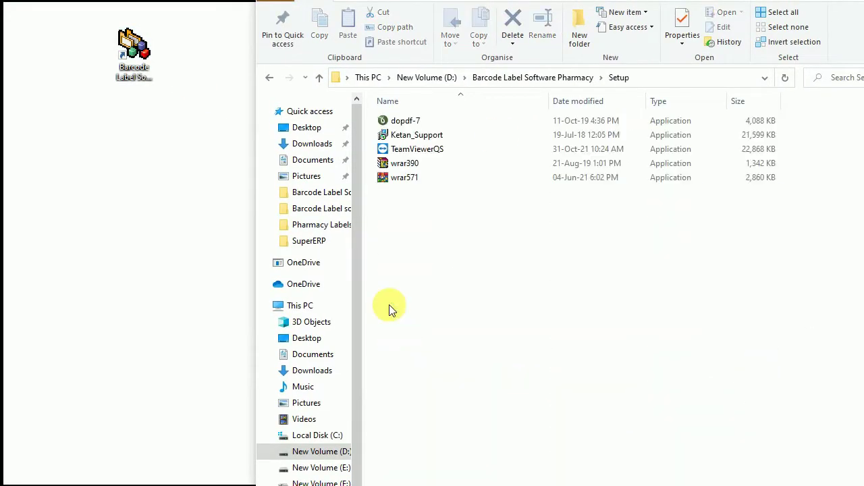
Step: Install the support runtime DLL files with Ketan_Support, ignoring the unrar.dll registration error
{"action": "left_click", "coordinate": [407, 138]}
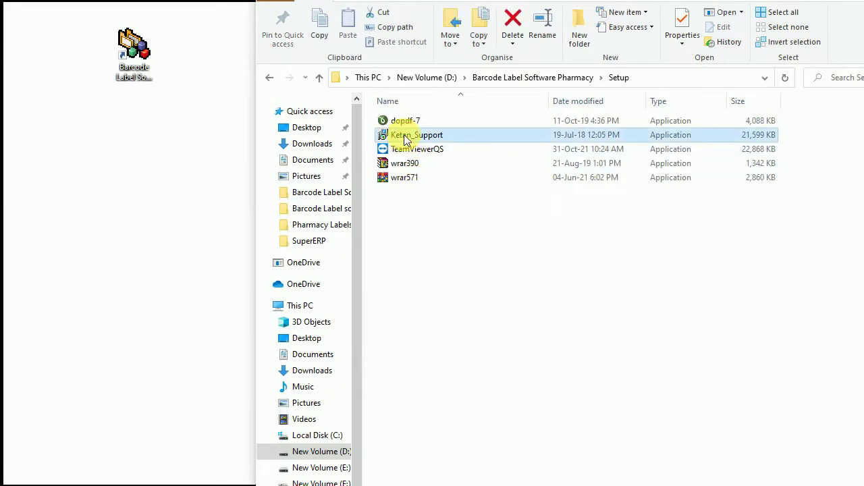
{"action": "double_click", "coordinate": [407, 133]}
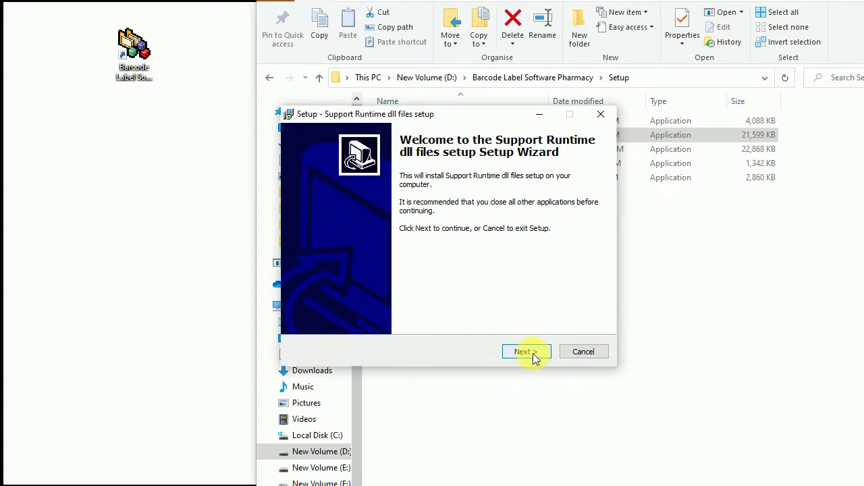
{"action": "left_click", "coordinate": [533, 353]}
{"action": "left_click", "coordinate": [533, 353]}
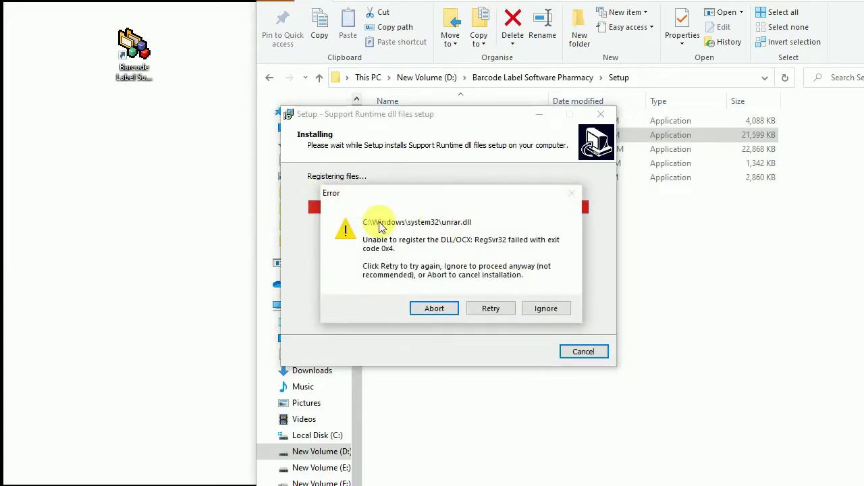
{"action": "left_click_drag", "start_coordinate": [411, 196], "coordinate": [399, 262]}
{"action": "left_click", "coordinate": [541, 378]}
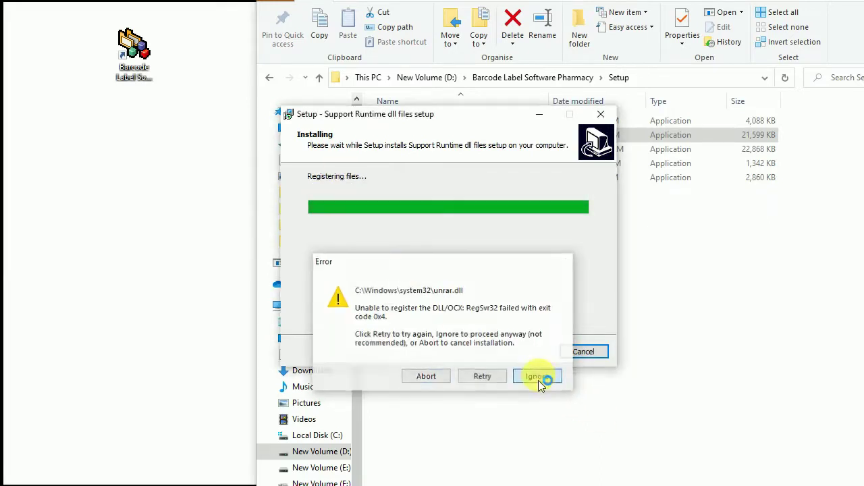
{"action": "left_click", "coordinate": [513, 353]}
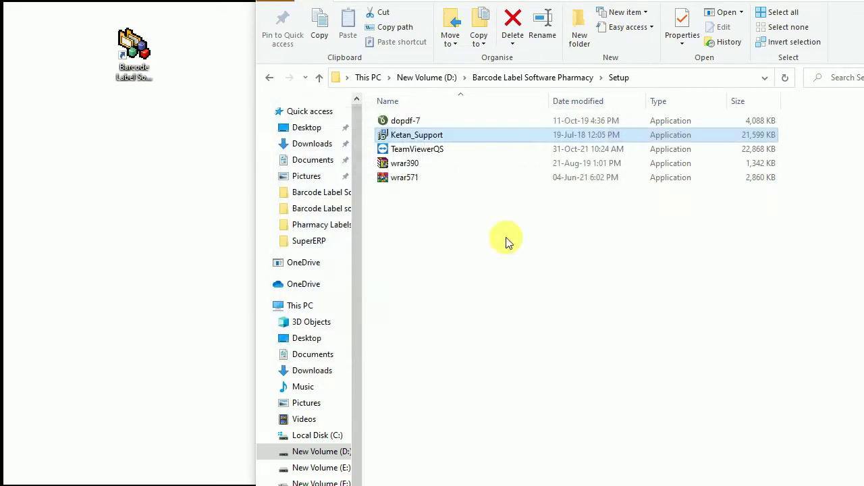
Step: Examine the TeamViewerQS, dopdf-7, wrar390 and wrar571 installers in the Setup folder, and return to the parent folder
{"action": "left_click", "coordinate": [397, 155]}
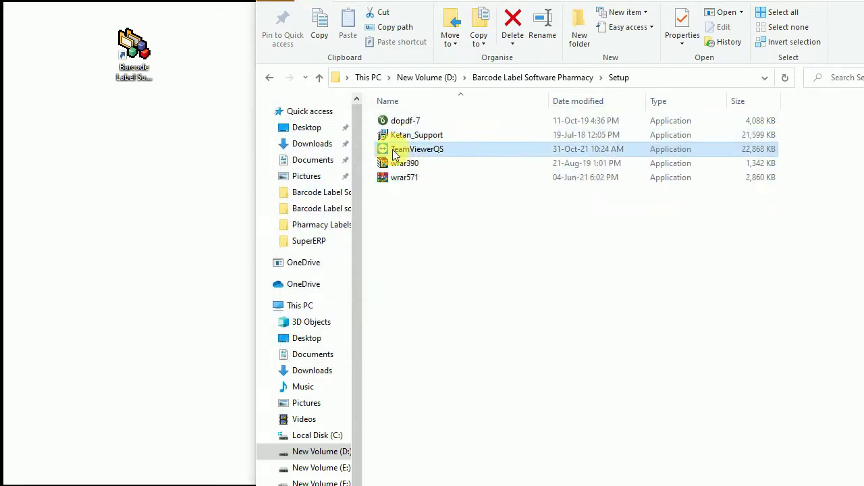
{"action": "left_click_drag", "start_coordinate": [533, 0], "coordinate": [530, 48]}
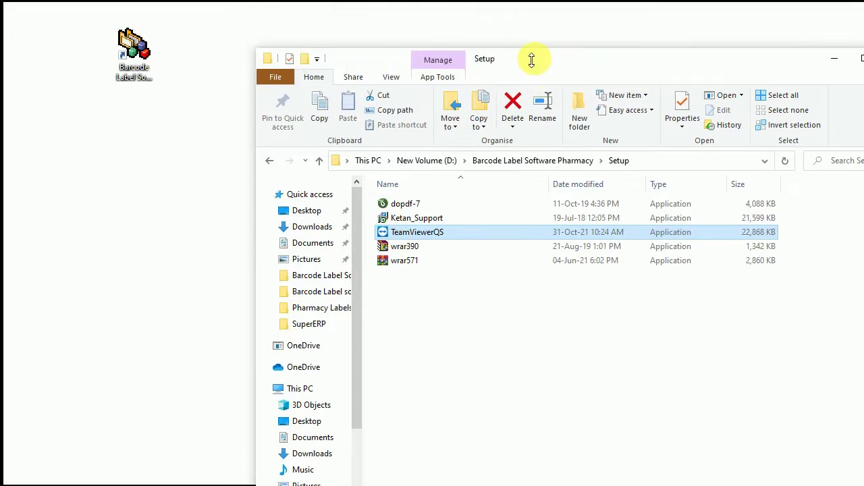
{"action": "left_click_drag", "start_coordinate": [579, 62], "coordinate": [560, 27]}
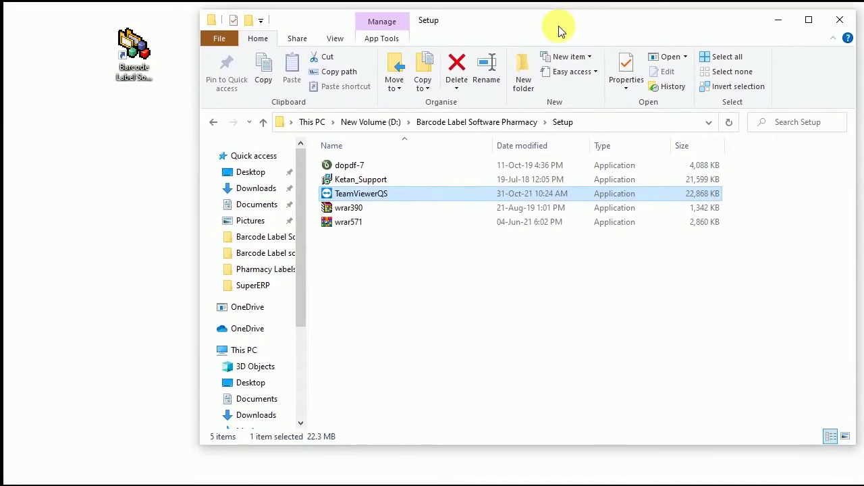
{"action": "left_click", "coordinate": [358, 166]}
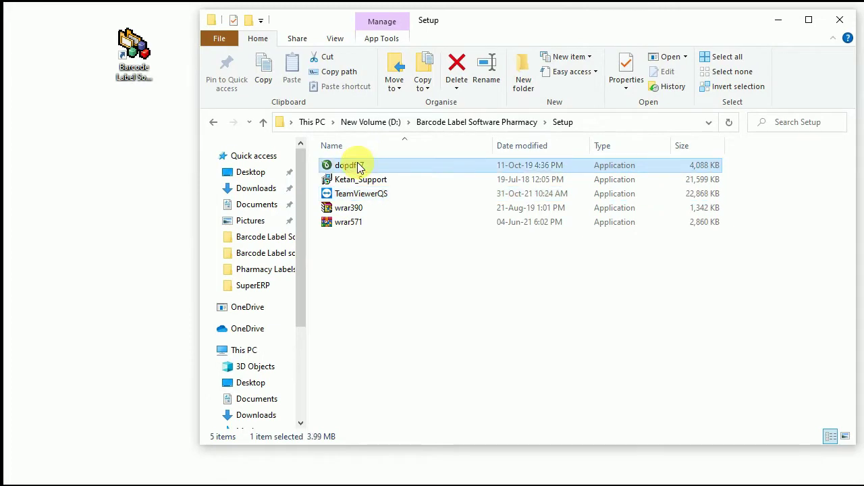
{"action": "left_click", "coordinate": [348, 206]}
{"action": "left_click", "coordinate": [341, 222]}
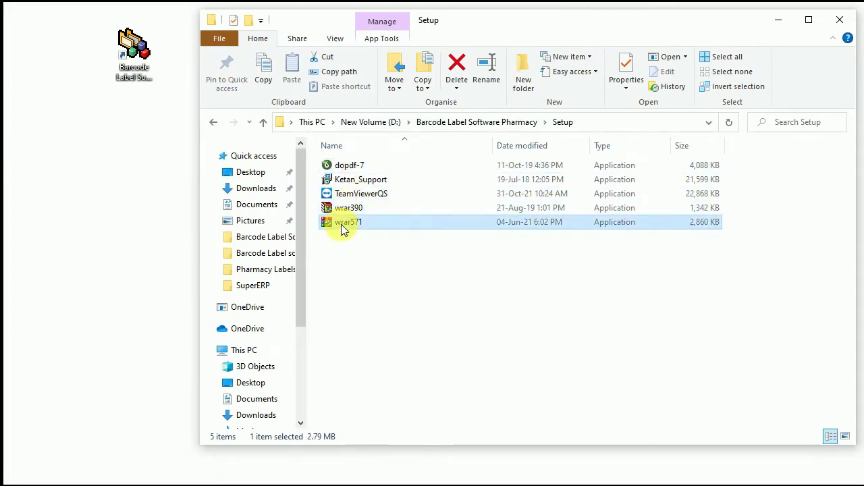
{"action": "left_click", "coordinate": [346, 212]}
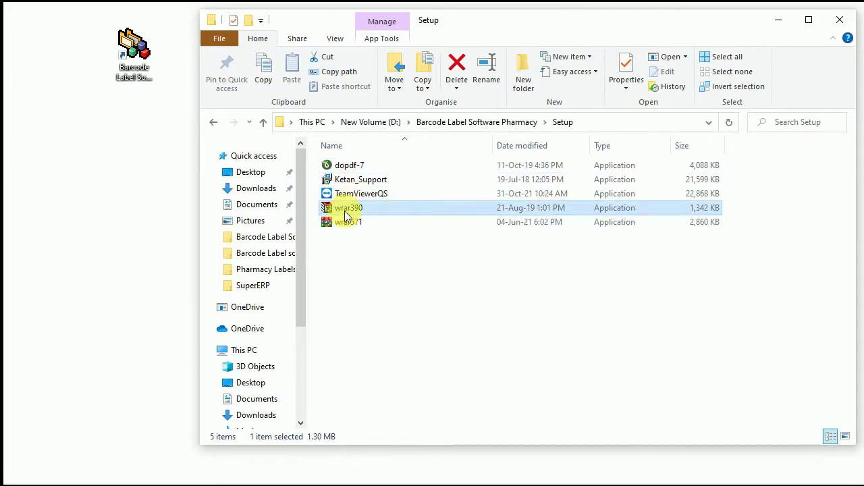
{"action": "left_click", "coordinate": [480, 123]}
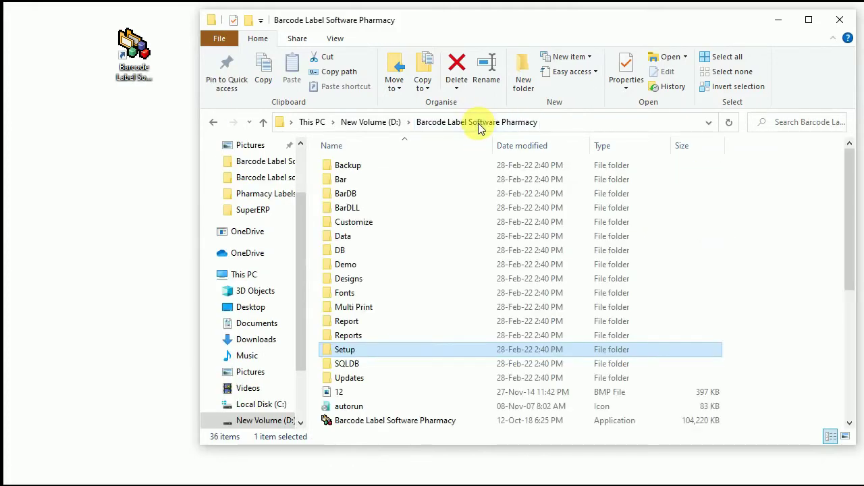
Step: Minimise the folder window, finish the setup wizard with the launch option enabled, and open the Barcode Label Software company
{"action": "left_click", "coordinate": [780, 20]}
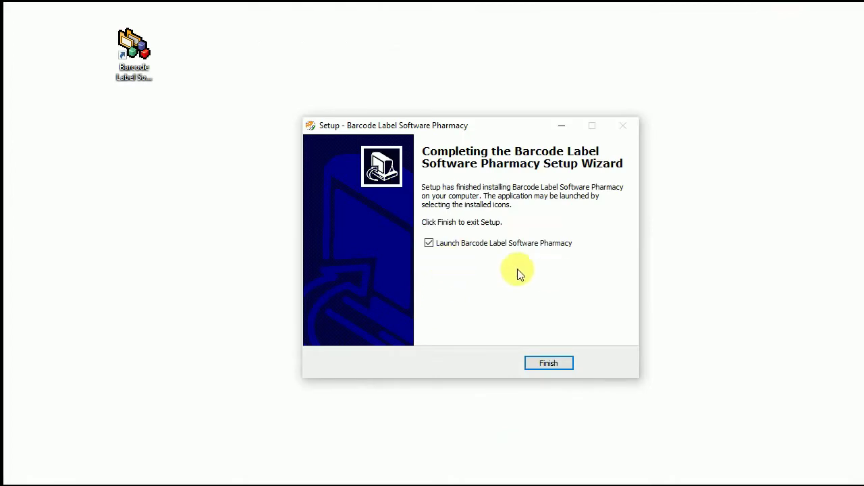
{"action": "left_click", "coordinate": [548, 363]}
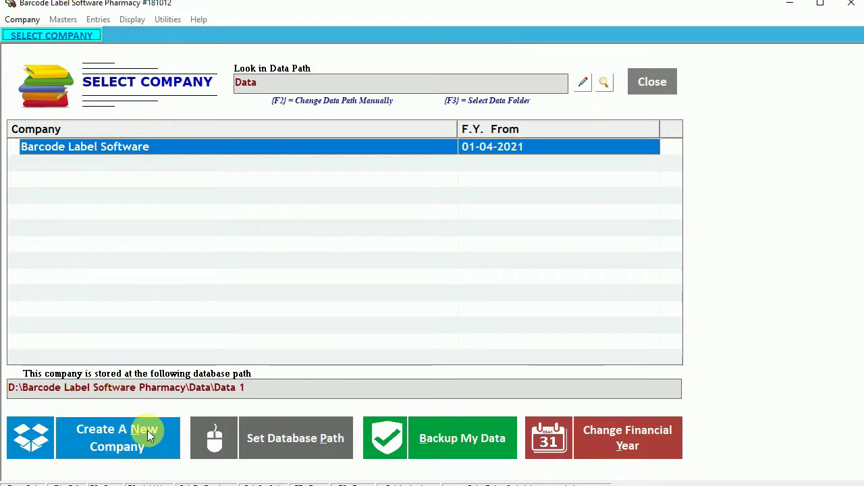
{"action": "double_click", "coordinate": [111, 144]}
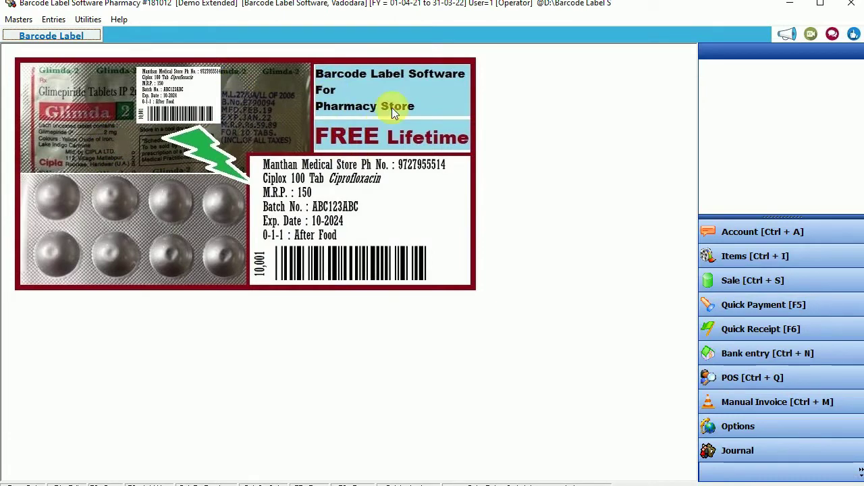
Step: Open the item list and bring up the item entry for Ciplox 100 Tab
{"action": "left_click", "coordinate": [735, 264]}
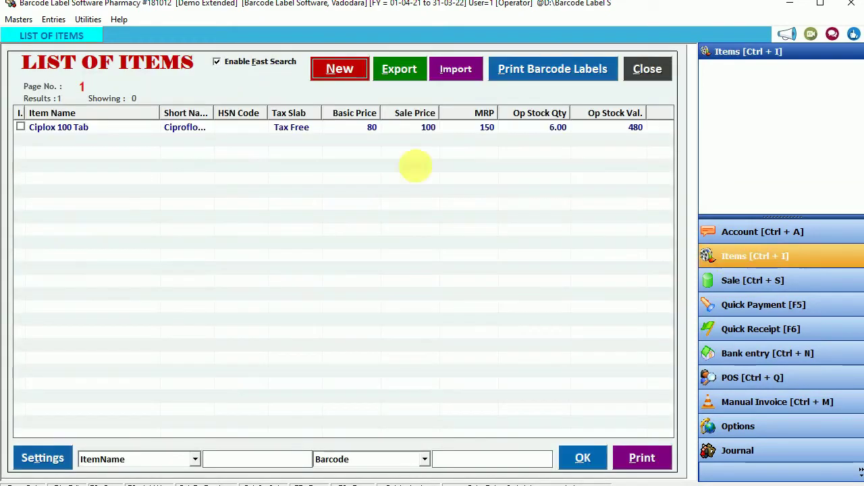
{"action": "left_click", "coordinate": [133, 128]}
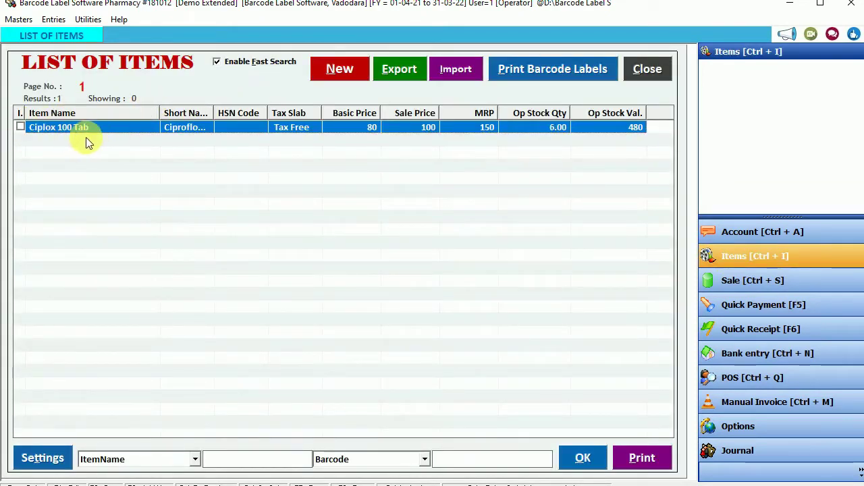
{"action": "left_click", "coordinate": [335, 71]}
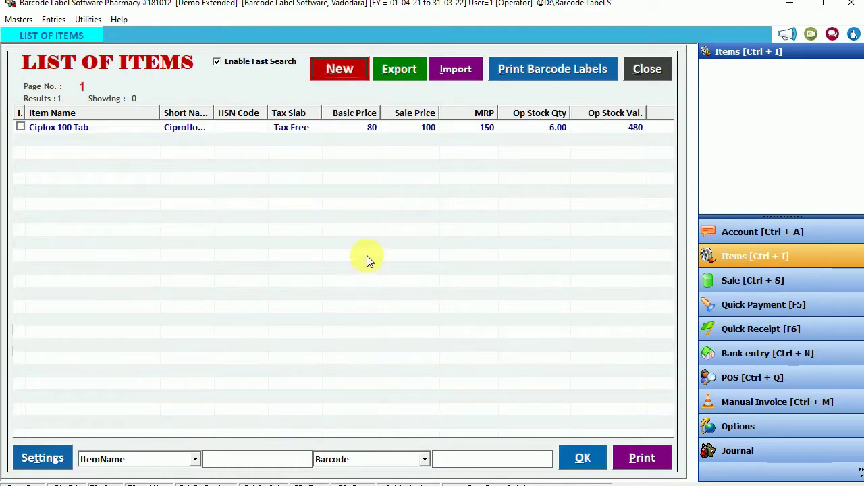
{"action": "double_click", "coordinate": [175, 130]}
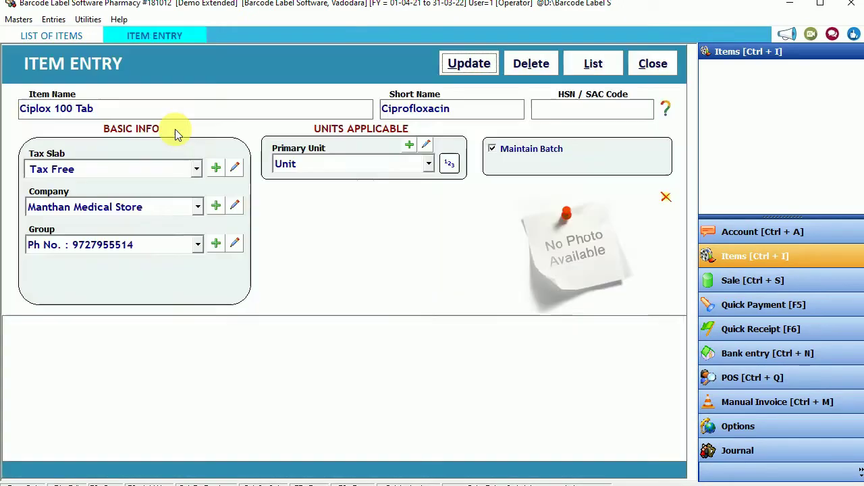
{"action": "left_click", "coordinate": [110, 116]}
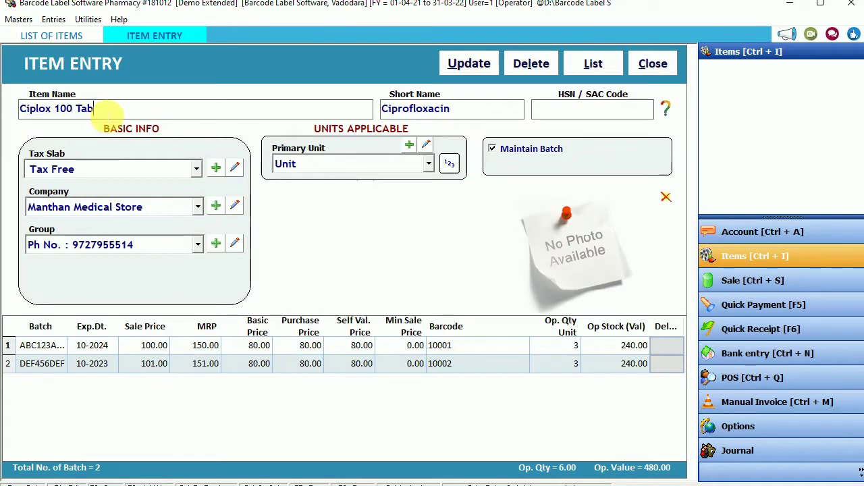
Step: Examine the short name of Ciplox 100 Tab and the available tax slab options
{"action": "left_click", "coordinate": [459, 116]}
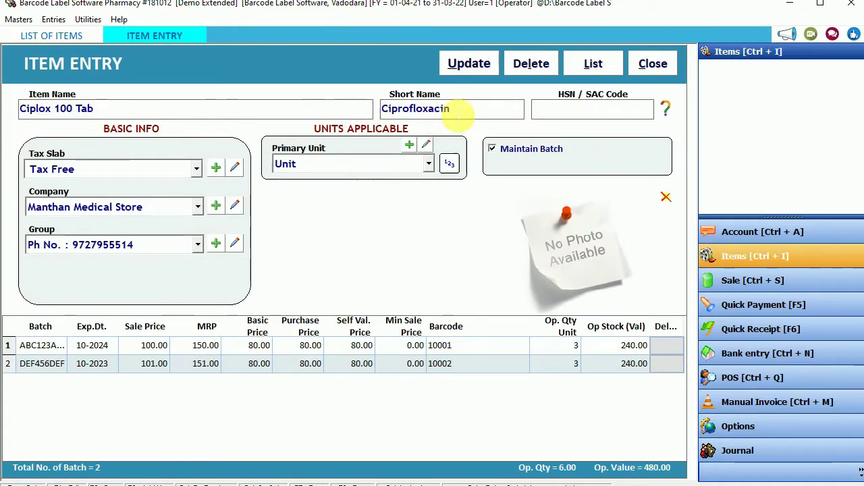
{"action": "left_click_drag", "start_coordinate": [460, 116], "coordinate": [327, 115]}
{"action": "key", "text": "Tab"}
{"action": "key", "text": "Tab"}
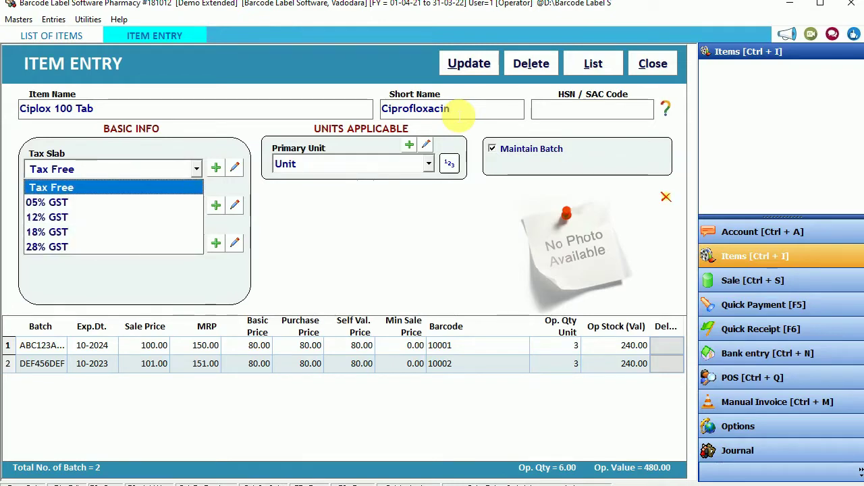
Step: Review the item's company record in the company editor, close it, and keep Manthan Medical Store as the company
{"action": "key", "text": "Tab"}
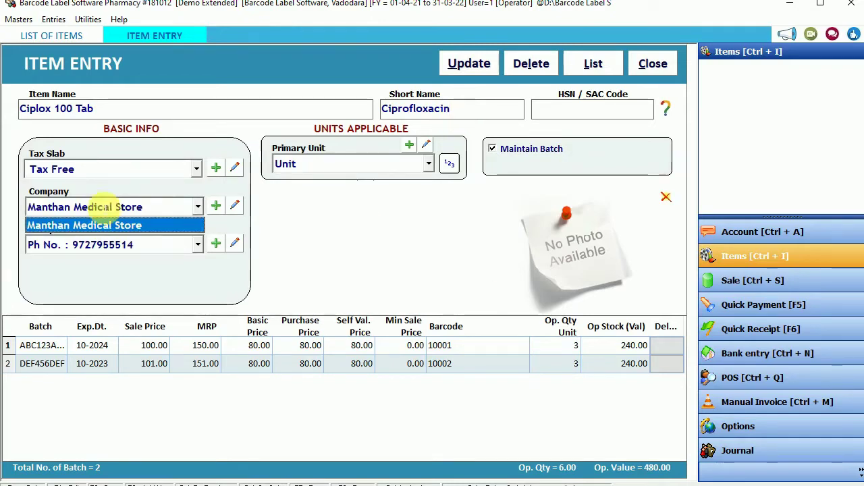
{"action": "left_click", "coordinate": [148, 225]}
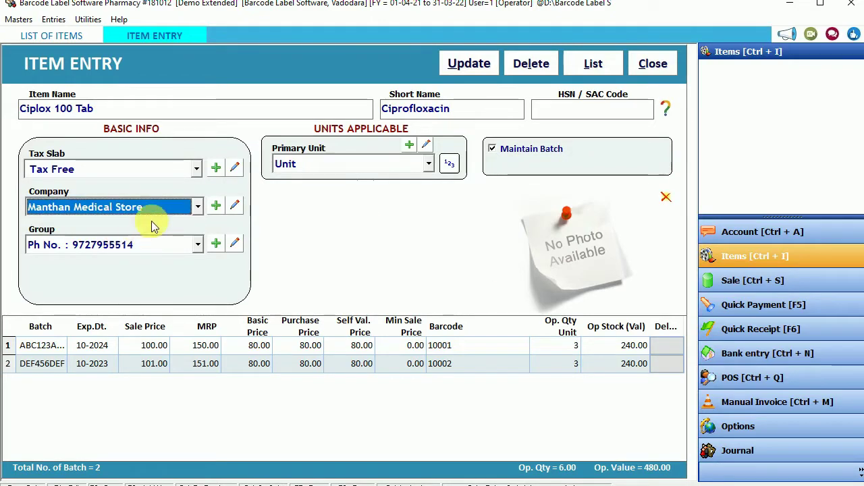
{"action": "left_click", "coordinate": [233, 205]}
{"action": "left_click_drag", "start_coordinate": [603, 200], "coordinate": [358, 161]}
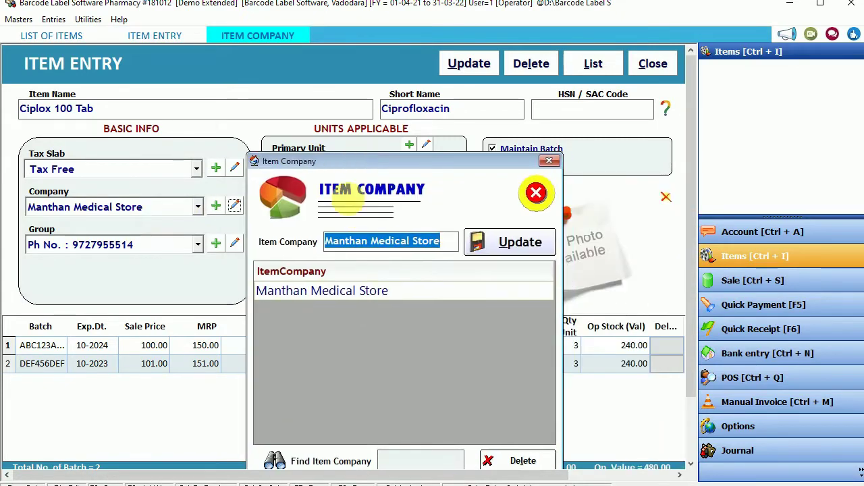
{"action": "left_click", "coordinate": [534, 198]}
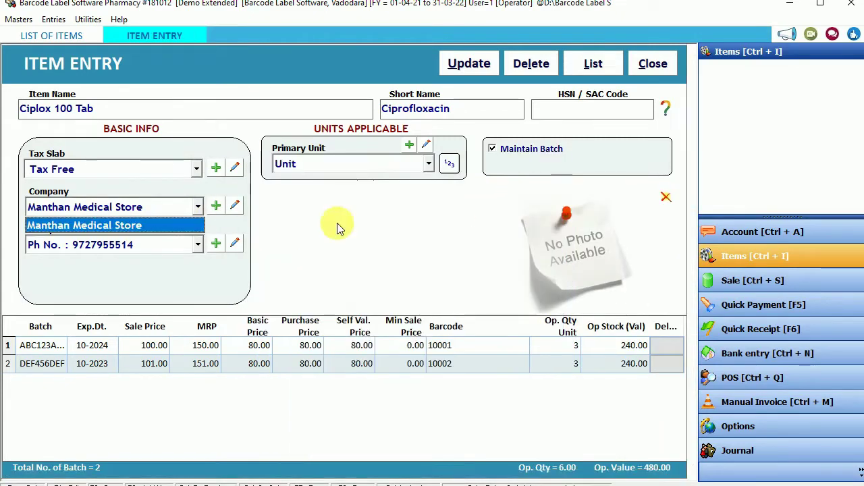
{"action": "left_click", "coordinate": [115, 225]}
Step: Review the item's group record holding the store's phone number, close the group editor, and keep that group
{"action": "left_click", "coordinate": [131, 265]}
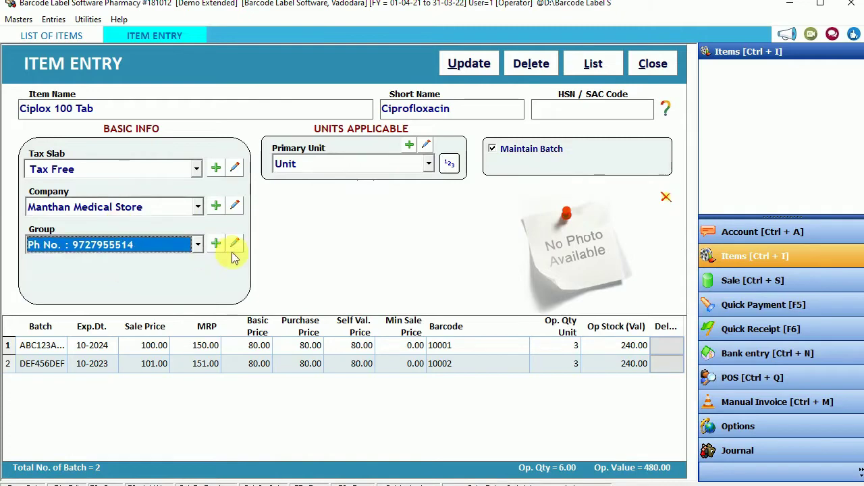
{"action": "left_click", "coordinate": [234, 243]}
{"action": "left_click_drag", "start_coordinate": [517, 195], "coordinate": [303, 160]}
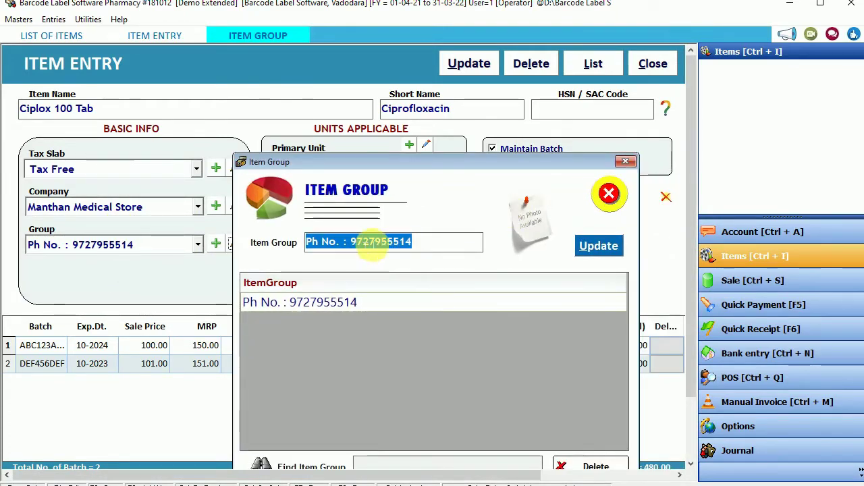
{"action": "left_click", "coordinate": [609, 194]}
{"action": "left_click", "coordinate": [124, 262]}
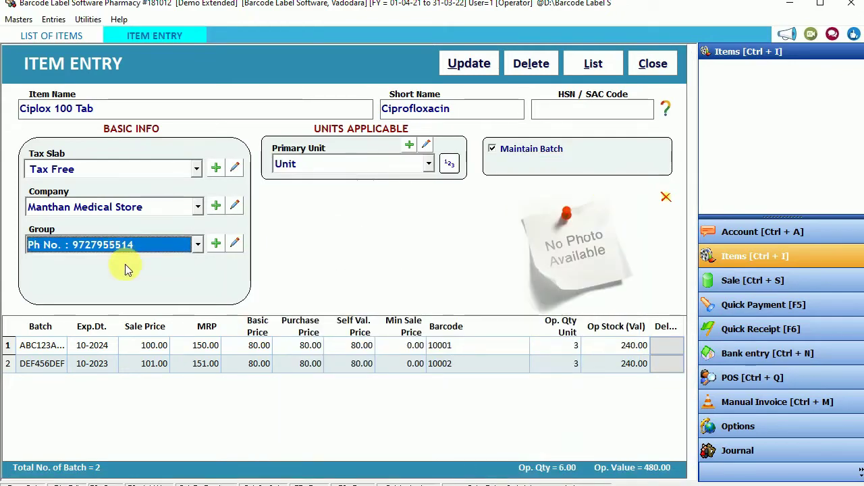
Step: Check the Maintain Batch option and accept the additional dose details of 0-1-1 : After Food
{"action": "key", "text": "Return"}
{"action": "key", "text": "Return"}
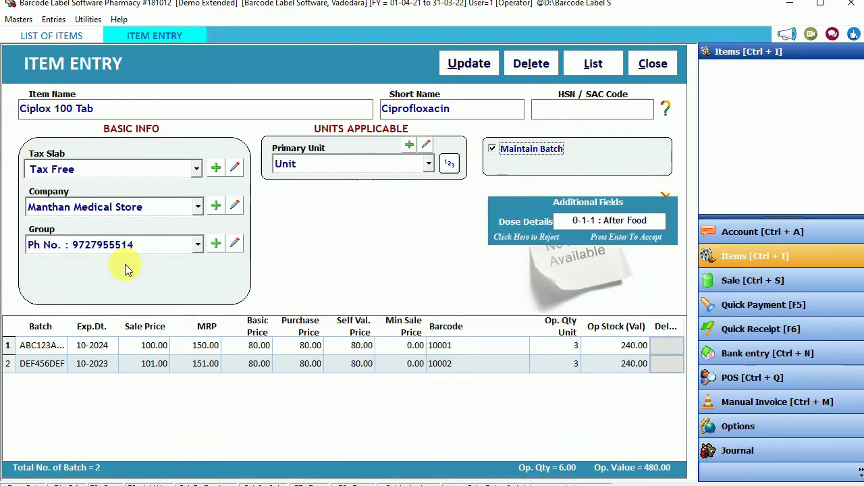
{"action": "left_click", "coordinate": [509, 150]}
{"action": "left_click", "coordinate": [509, 152]}
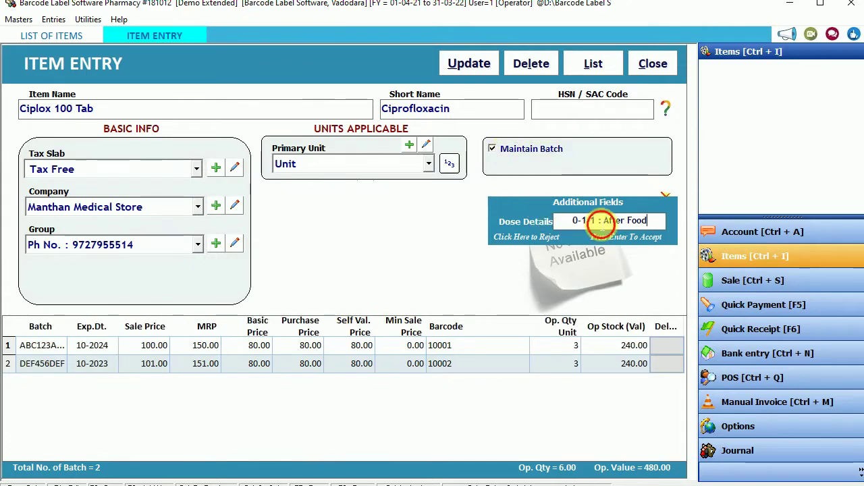
{"action": "left_click", "coordinate": [595, 222]}
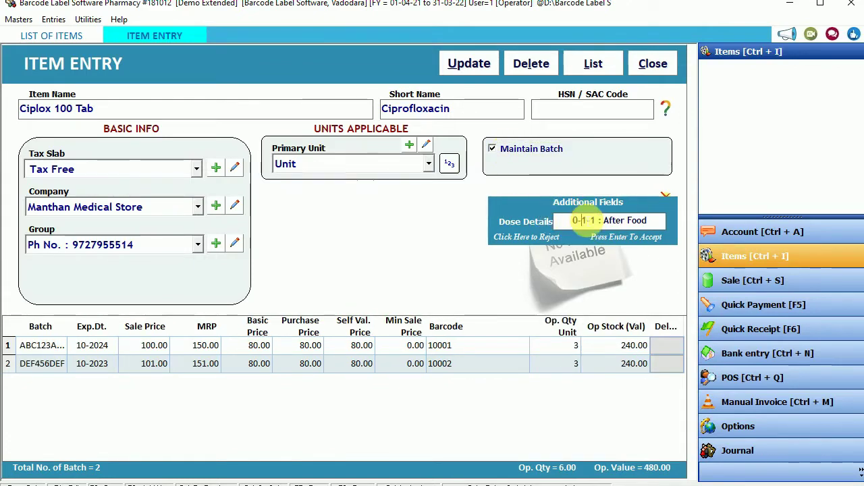
{"action": "left_click", "coordinate": [583, 221]}
{"action": "left_click_drag", "start_coordinate": [601, 228], "coordinate": [564, 223]}
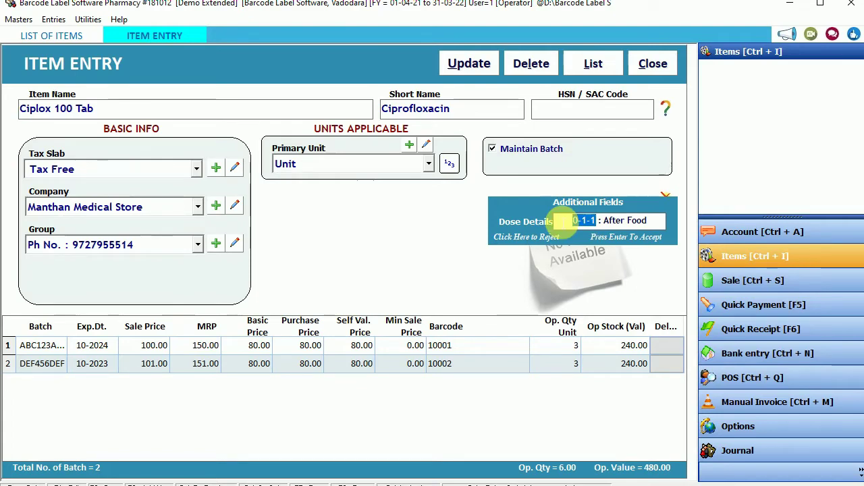
{"action": "left_click_drag", "start_coordinate": [602, 221], "coordinate": [646, 219]}
{"action": "left_click", "coordinate": [654, 226]}
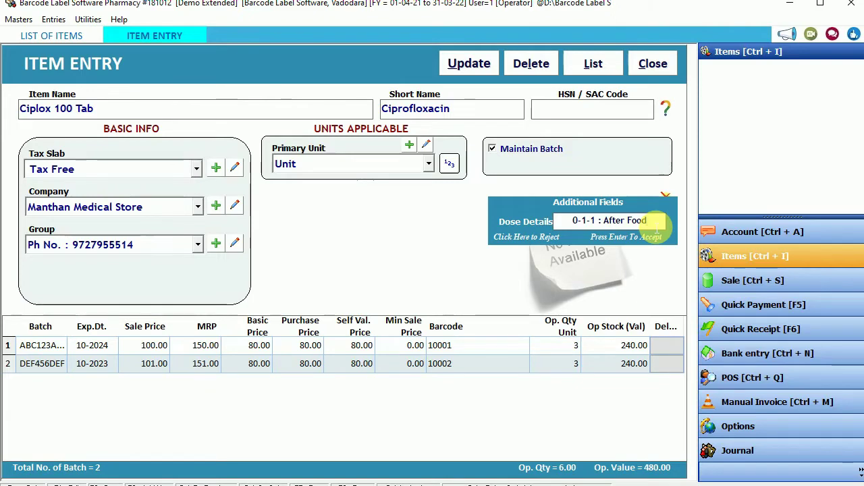
{"action": "key", "text": "Return"}
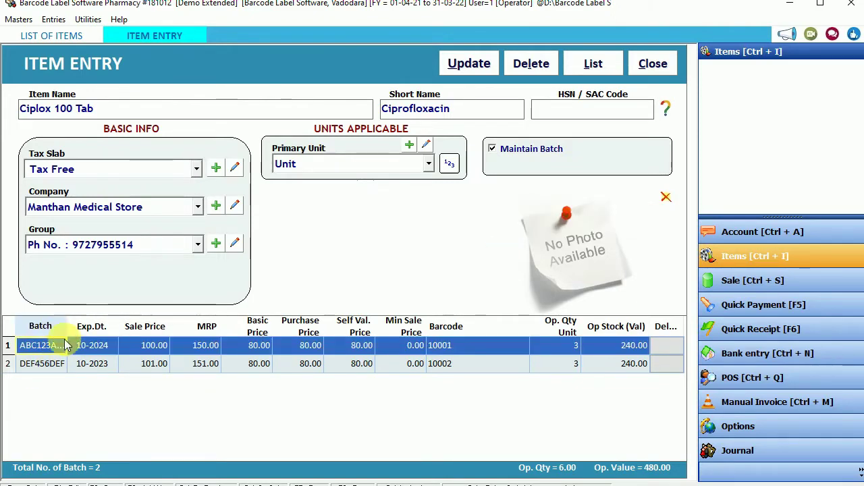
Step: Examine the batch number, expiry date, sale price, MRP and barcode of both batches in the item's batch table
{"action": "double_click", "coordinate": [43, 345]}
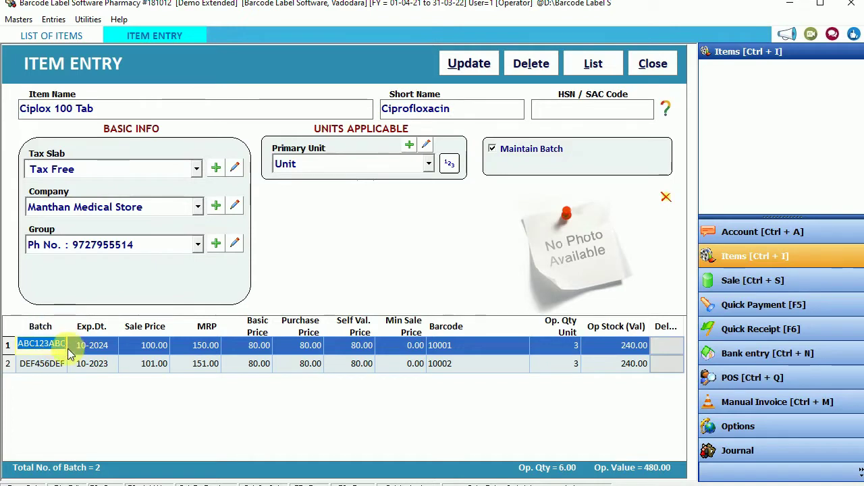
{"action": "double_click", "coordinate": [92, 345]}
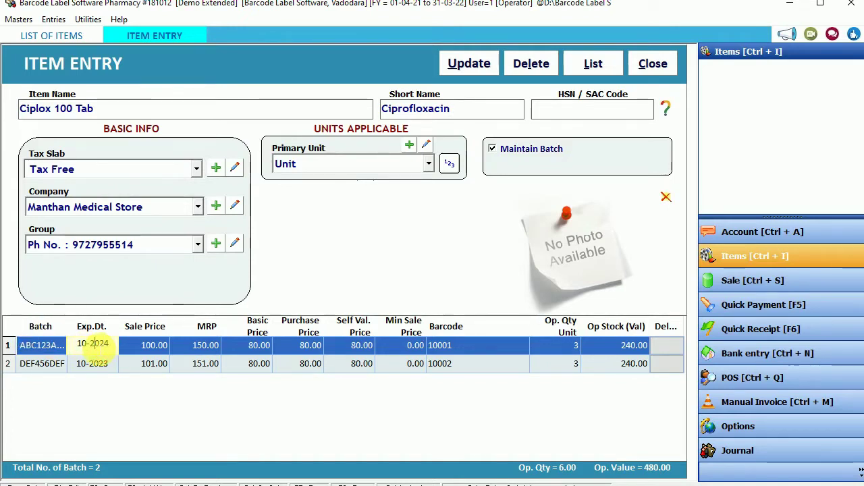
{"action": "left_click", "coordinate": [42, 365]}
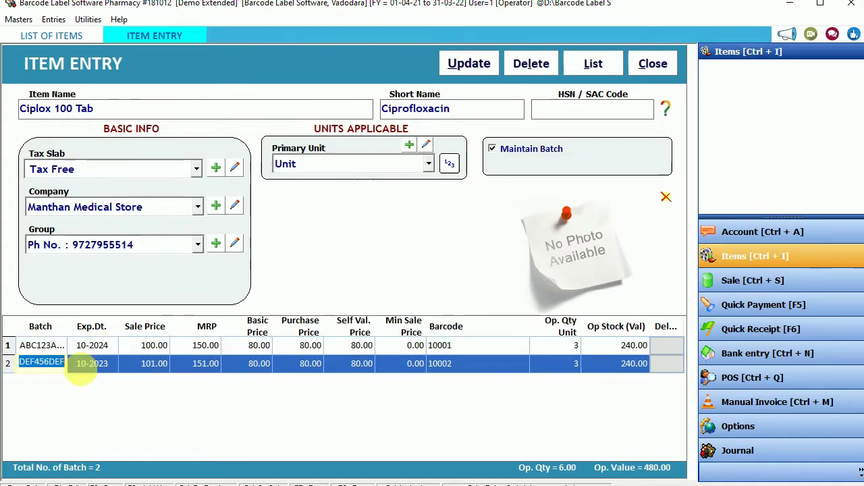
{"action": "left_click", "coordinate": [95, 366]}
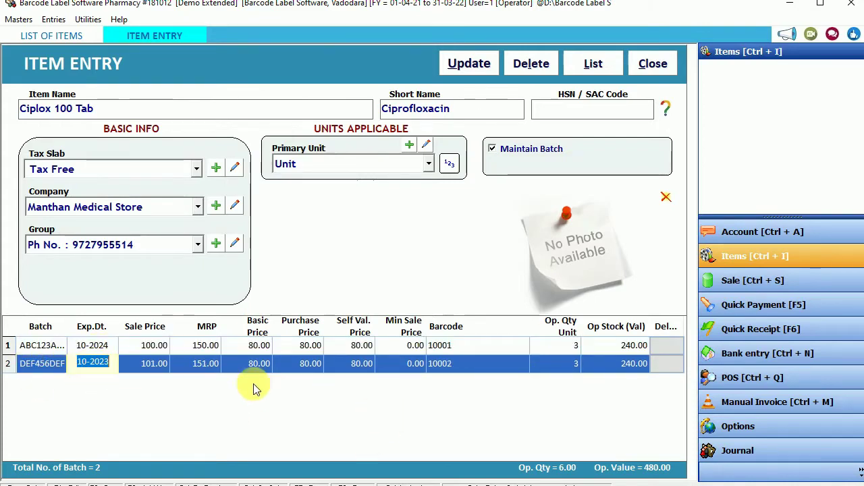
{"action": "left_click", "coordinate": [158, 346]}
{"action": "left_click", "coordinate": [162, 365]}
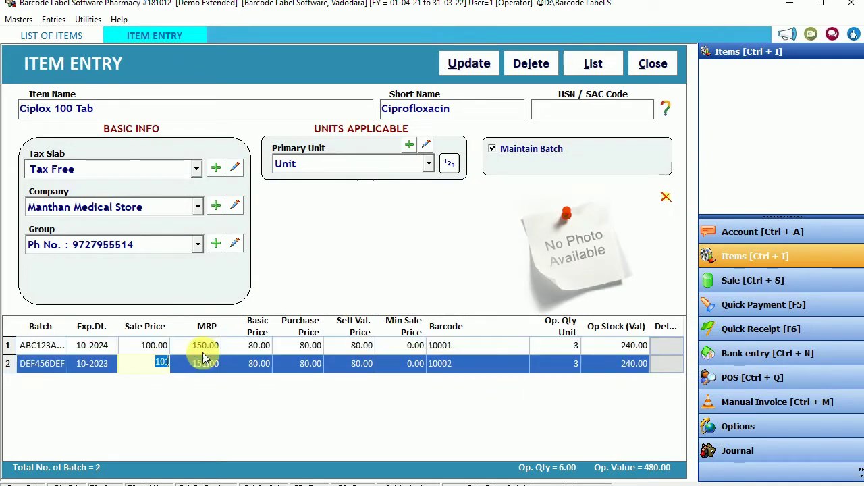
{"action": "left_click", "coordinate": [202, 346]}
{"action": "left_click", "coordinate": [206, 368]}
{"action": "left_click", "coordinate": [208, 347]}
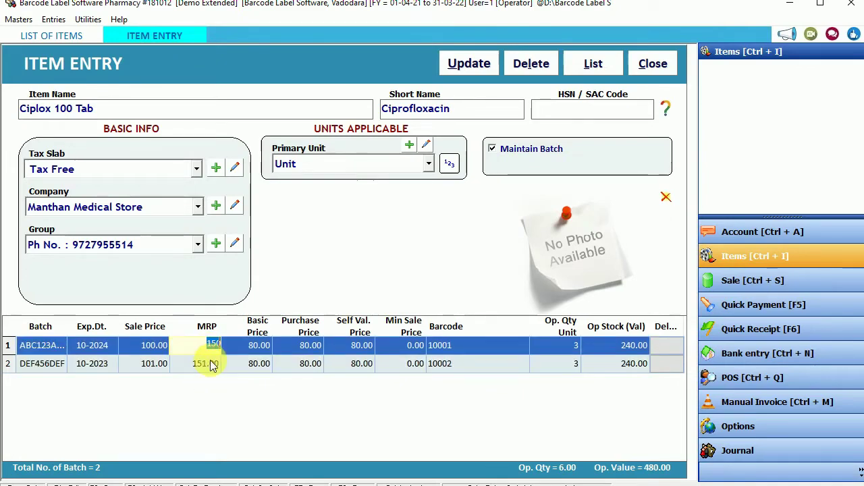
{"action": "left_click", "coordinate": [214, 363]}
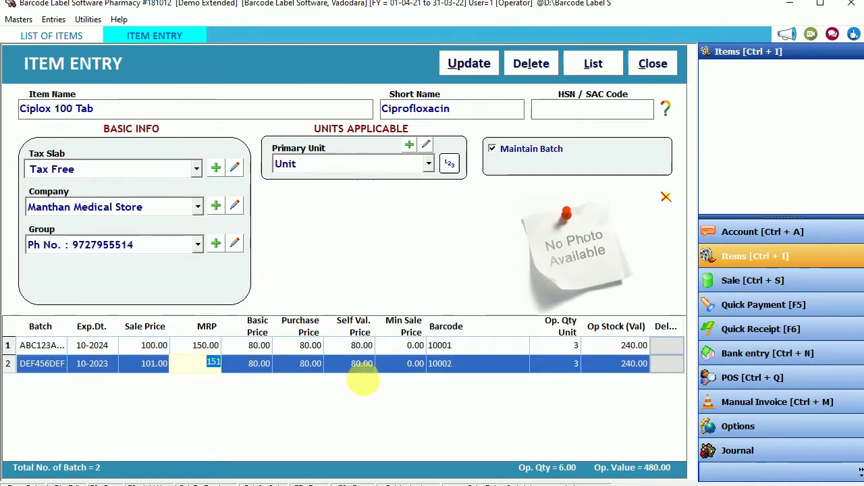
{"action": "left_click", "coordinate": [463, 345]}
{"action": "left_click", "coordinate": [464, 363]}
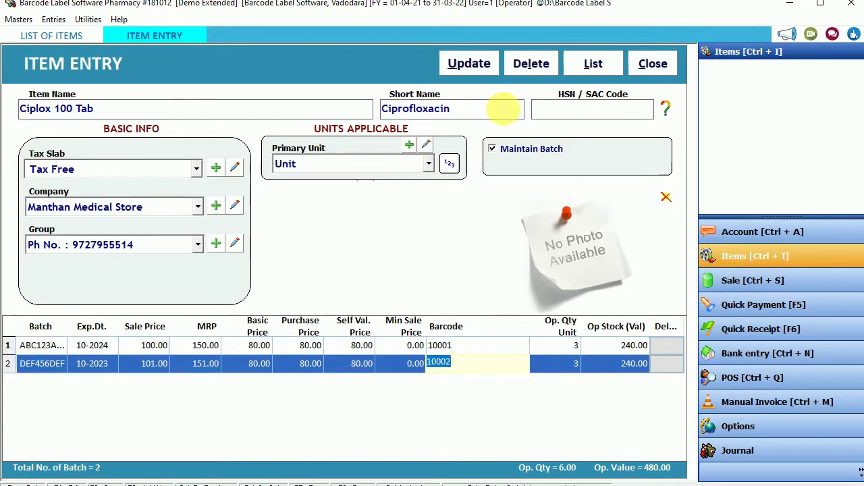
Step: Save the Ciplox 100 Tab item and close its entry to return to the item list
{"action": "left_click", "coordinate": [468, 64]}
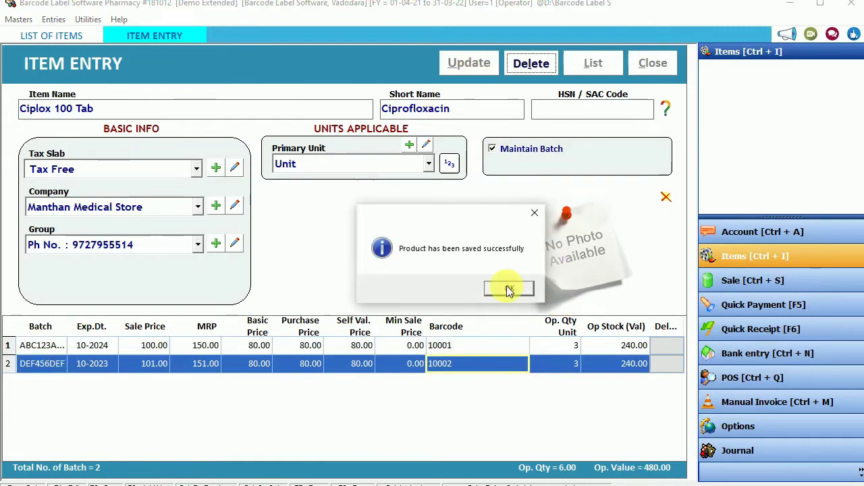
{"action": "left_click", "coordinate": [508, 289]}
{"action": "left_click", "coordinate": [655, 64]}
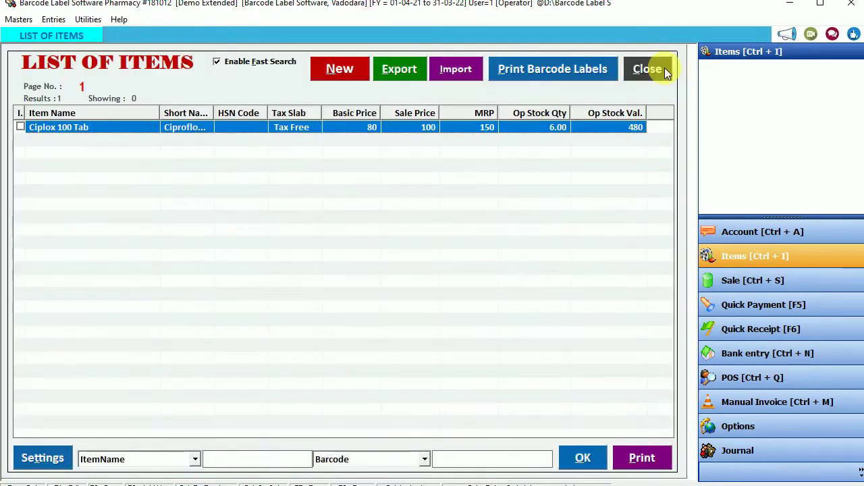
Step: Open barcode label printing and list the barcodes as per Opening Stock (Main Unit)
{"action": "left_click", "coordinate": [541, 71]}
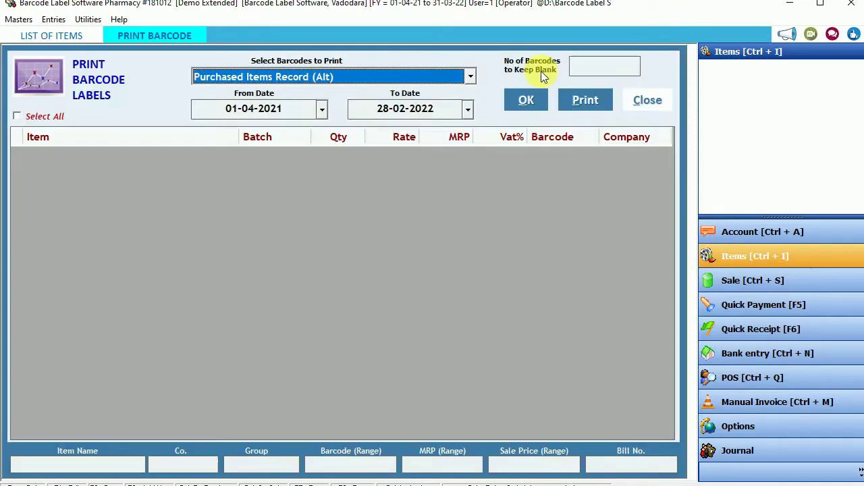
{"action": "left_click", "coordinate": [305, 74]}
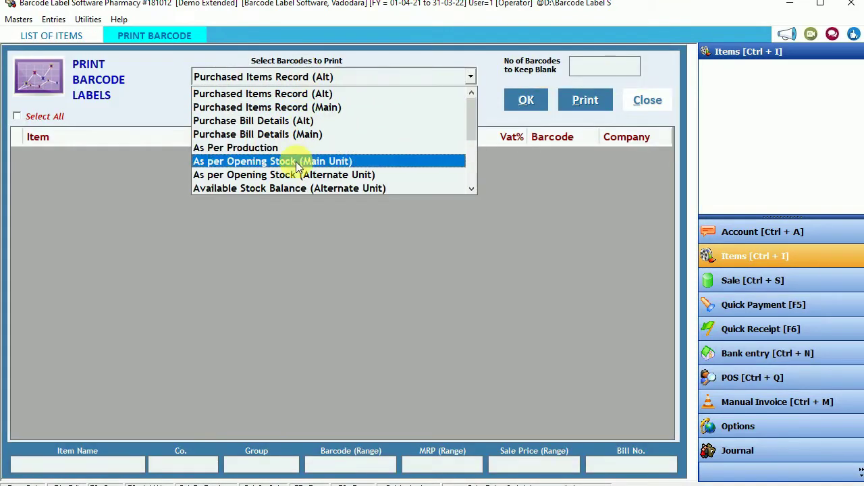
{"action": "left_click", "coordinate": [301, 163]}
{"action": "left_click", "coordinate": [517, 103]}
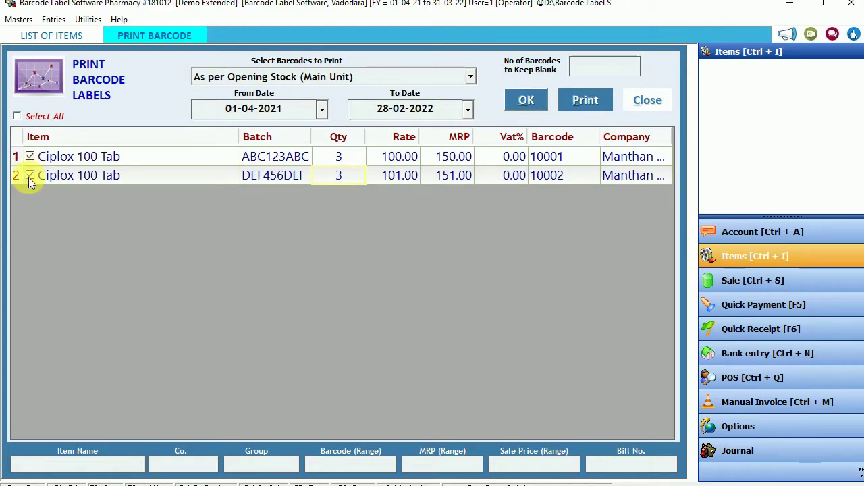
Step: Set the label quantity to 2 for both Ciplox 100 Tab batches
{"action": "left_click", "coordinate": [342, 156]}
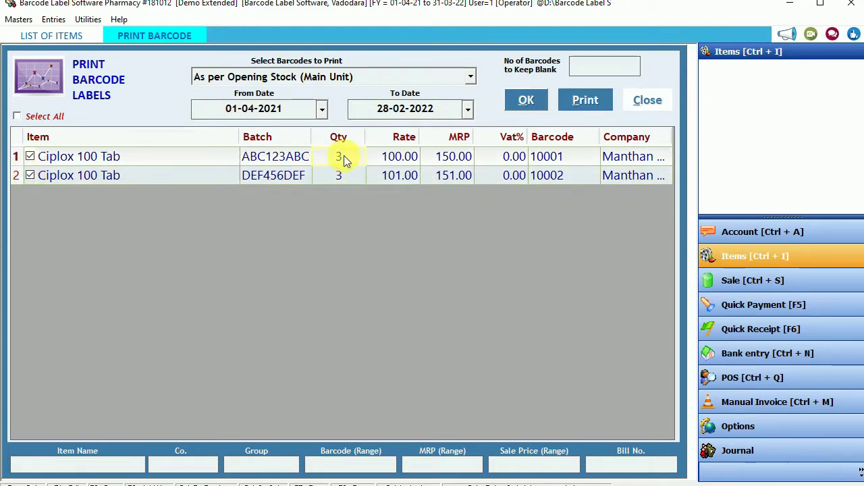
{"action": "type", "text": "2"}
{"action": "left_click", "coordinate": [345, 176]}
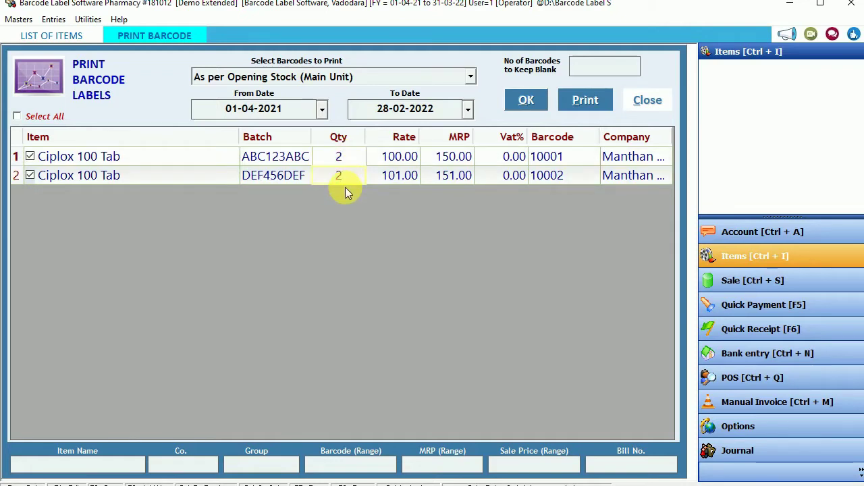
Step: Start printing the labels, choose the Pharmacy 50X25MM format, and open the print preview
{"action": "left_click", "coordinate": [589, 107]}
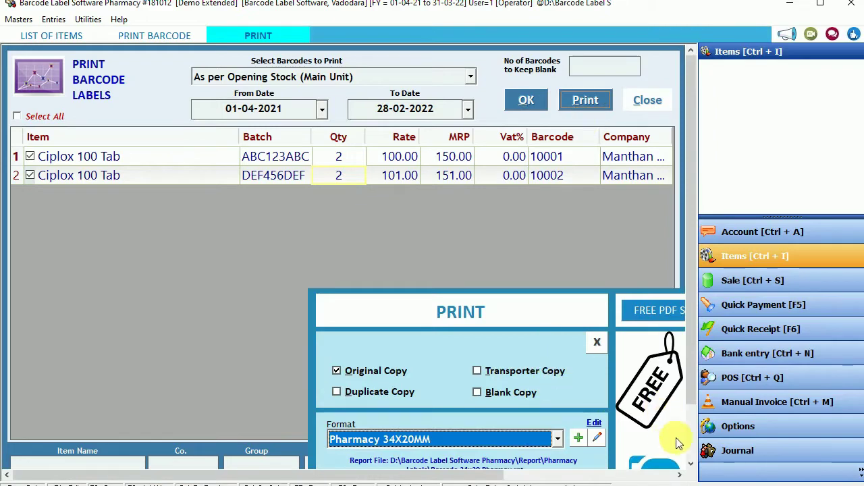
{"action": "scroll", "coordinate": [689, 449], "scroll_direction": "down", "scroll_amount": 2}
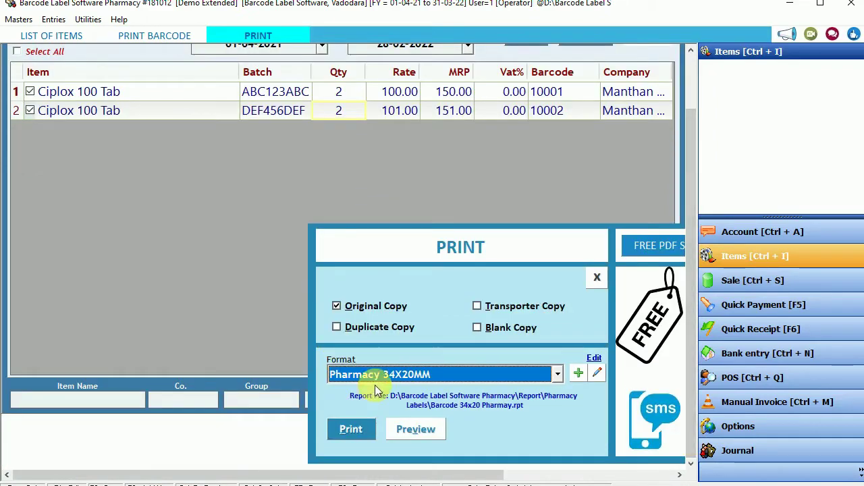
{"action": "left_click", "coordinate": [358, 375]}
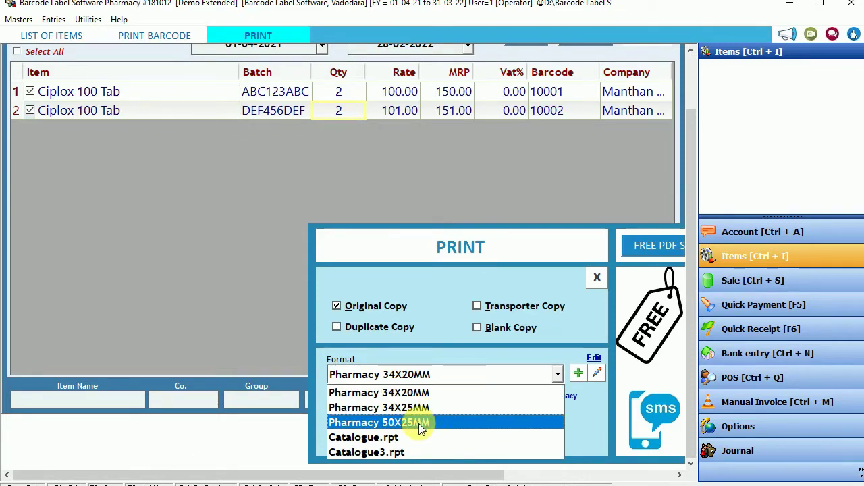
{"action": "left_click", "coordinate": [444, 424]}
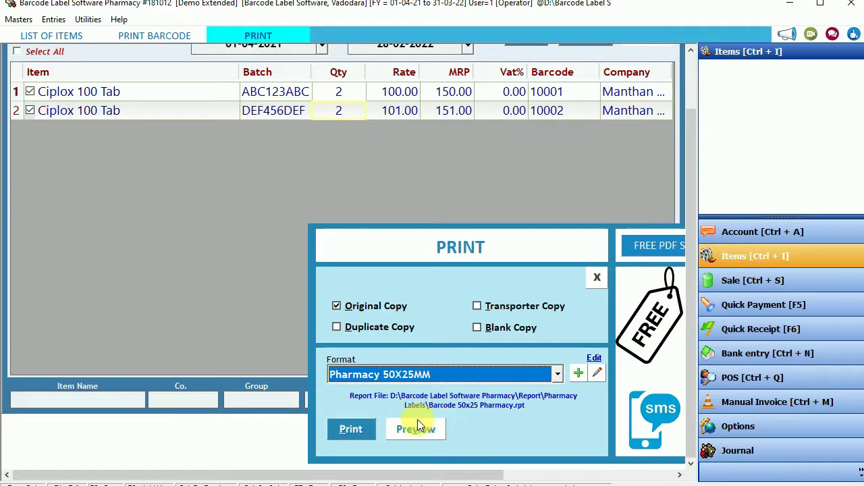
{"action": "left_click", "coordinate": [410, 429]}
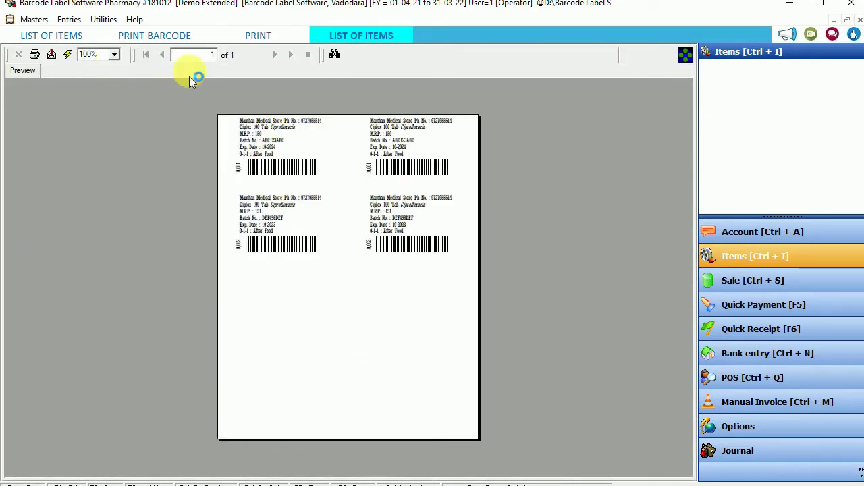
Step: Enlarge the label preview to 400% and examine the first label's text block, barcode and barcode number
{"action": "left_click", "coordinate": [115, 59]}
{"action": "left_click", "coordinate": [93, 92]}
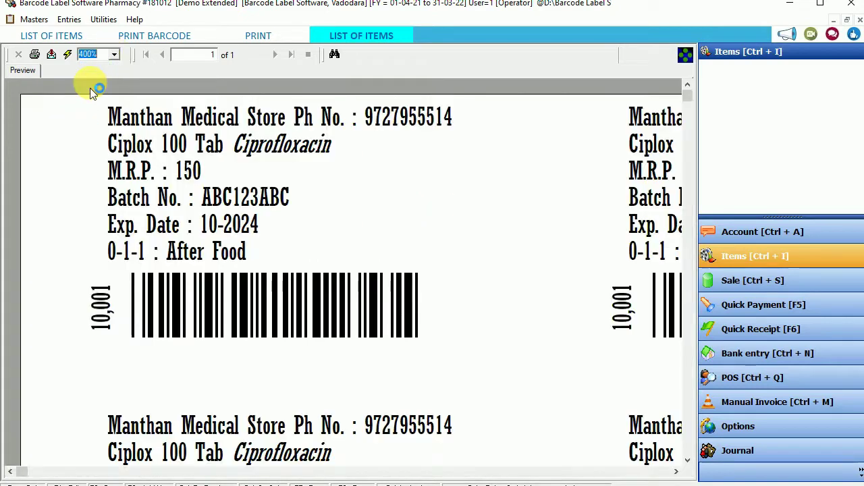
{"action": "left_click", "coordinate": [169, 120]}
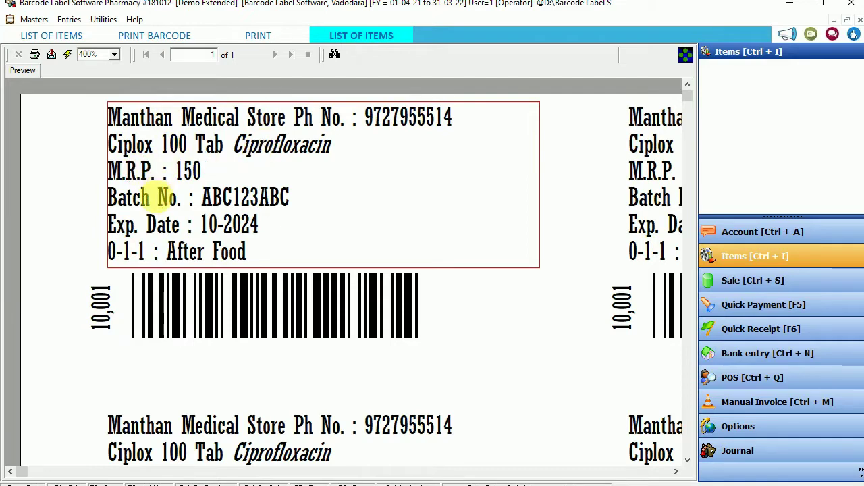
{"action": "left_click", "coordinate": [142, 316]}
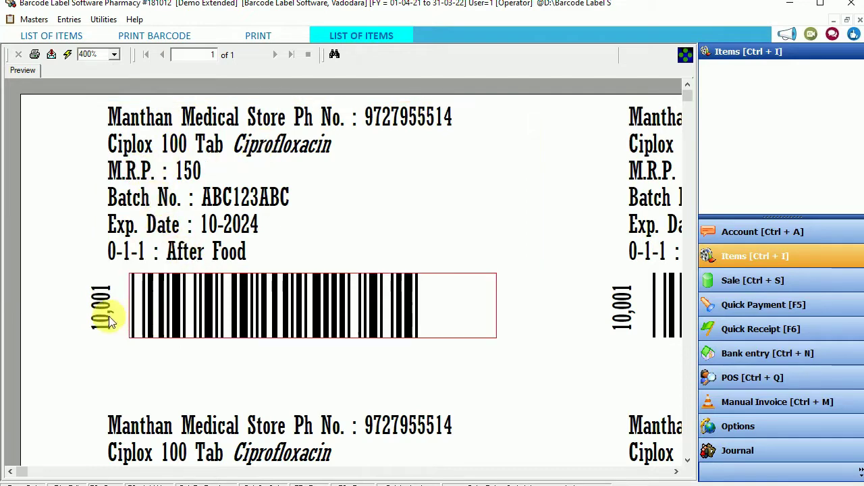
{"action": "left_click", "coordinate": [105, 317]}
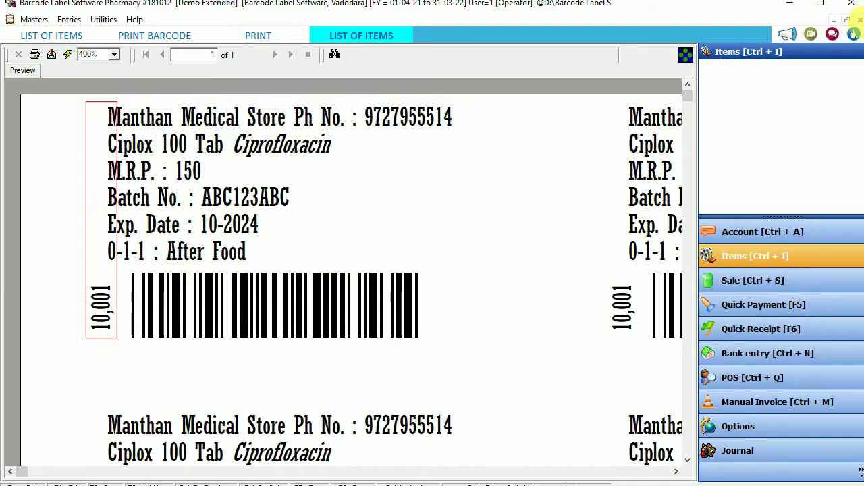
Step: Return the preview to 100%, check the labels of both Ciplox 100 Tab batches, and close the preview
{"action": "left_click", "coordinate": [115, 55]}
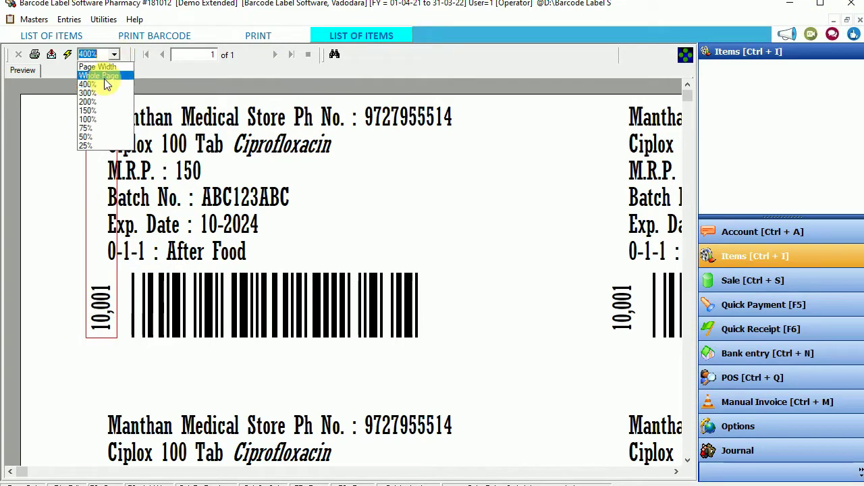
{"action": "left_click", "coordinate": [92, 120]}
{"action": "left_click", "coordinate": [250, 155]}
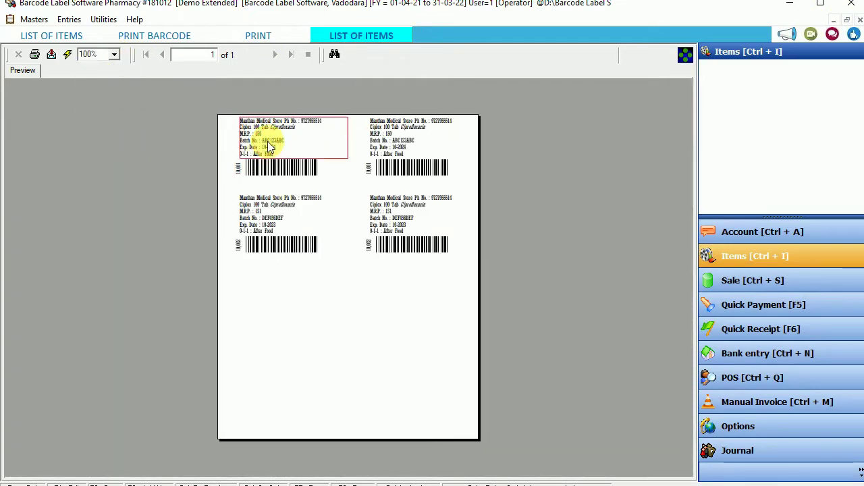
{"action": "left_click", "coordinate": [376, 144]}
{"action": "left_click", "coordinate": [279, 208]}
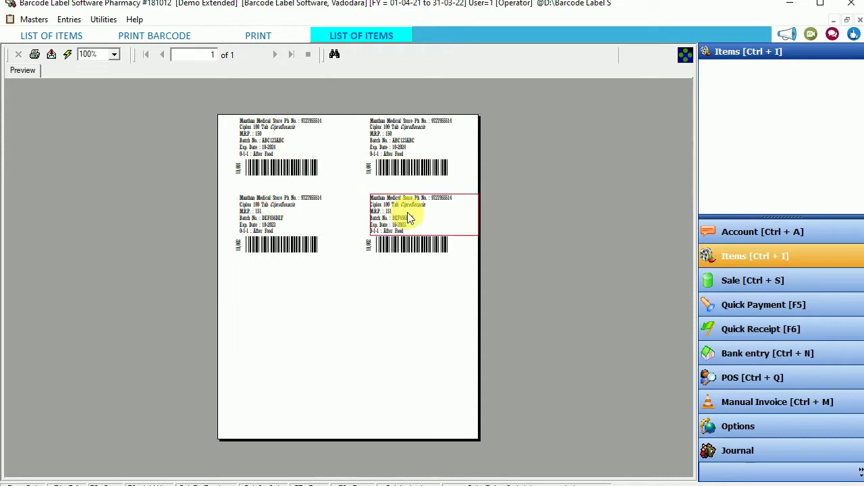
{"action": "left_click", "coordinate": [858, 22]}
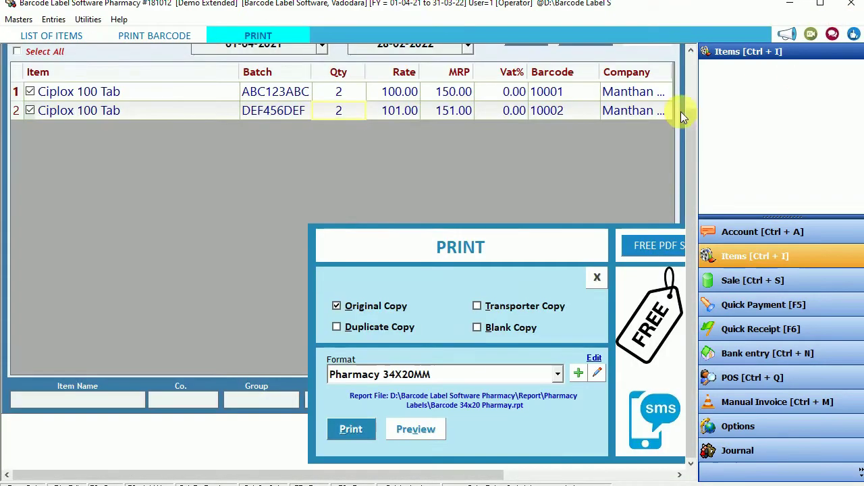
Step: Choose the Pharmacy 34X20MM label format and open its print preview
{"action": "left_click", "coordinate": [436, 379]}
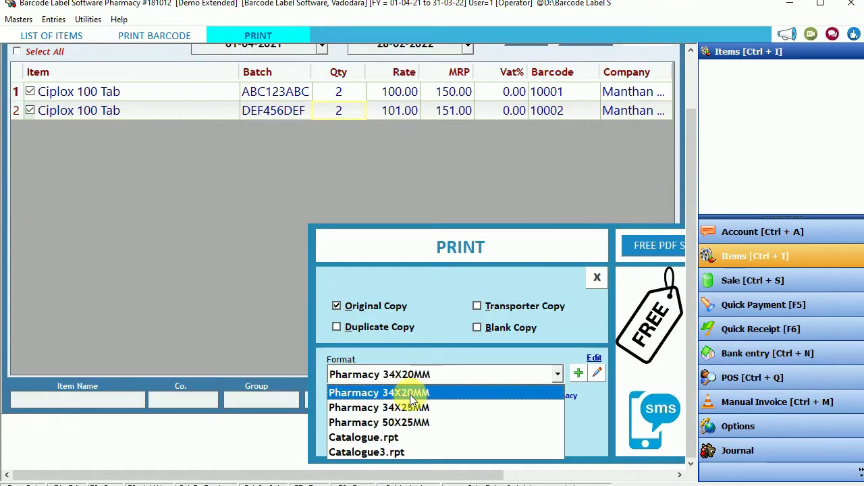
{"action": "left_click", "coordinate": [389, 392]}
{"action": "left_click", "coordinate": [414, 429]}
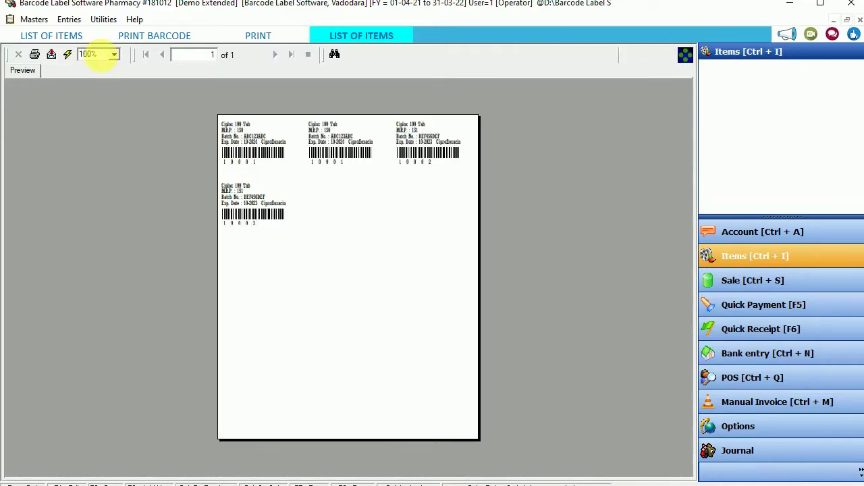
Step: Enlarge the preview to 300%, examine the first label's details and barcode, and close the preview
{"action": "left_click", "coordinate": [115, 57]}
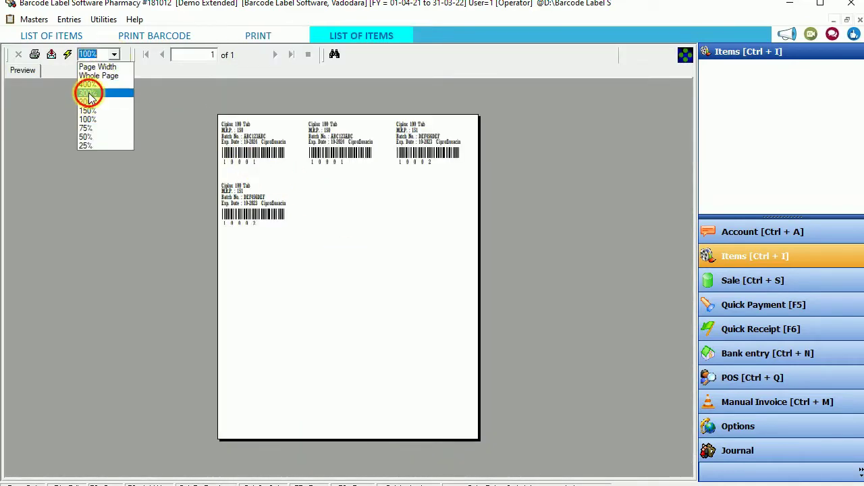
{"action": "left_click", "coordinate": [86, 90]}
{"action": "left_click", "coordinate": [66, 153]}
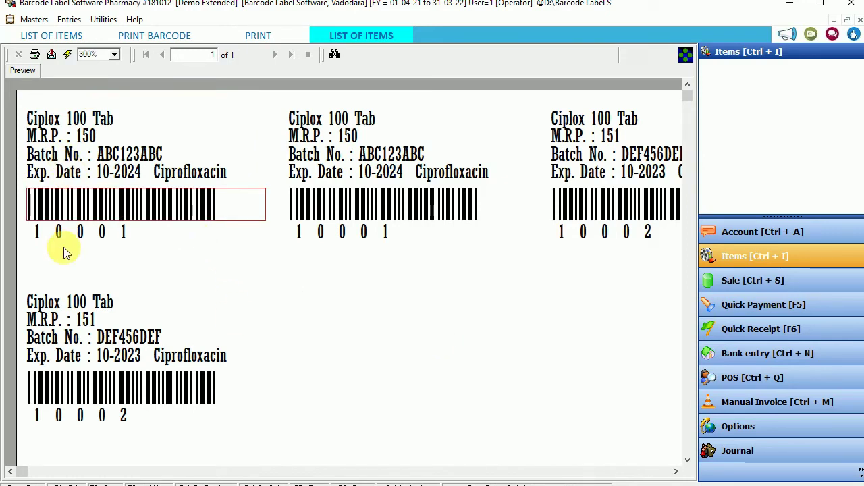
{"action": "left_click", "coordinate": [61, 165]}
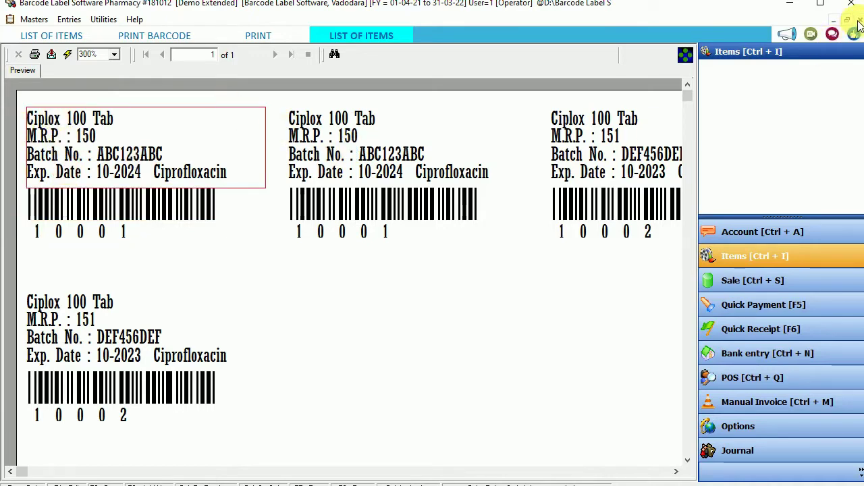
{"action": "left_click", "coordinate": [854, 20]}
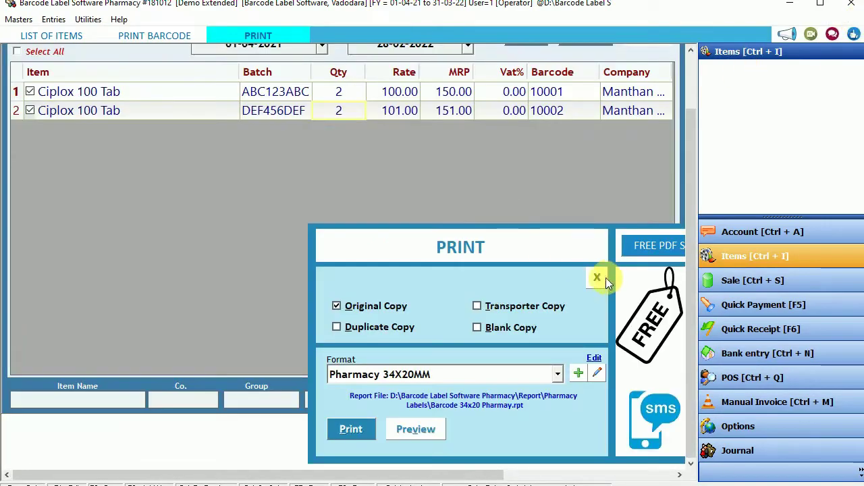
Step: Close the print options, restart label printing in the Pharmacy 34X20MM format, and print from the generated label sheet
{"action": "left_click", "coordinate": [598, 278]}
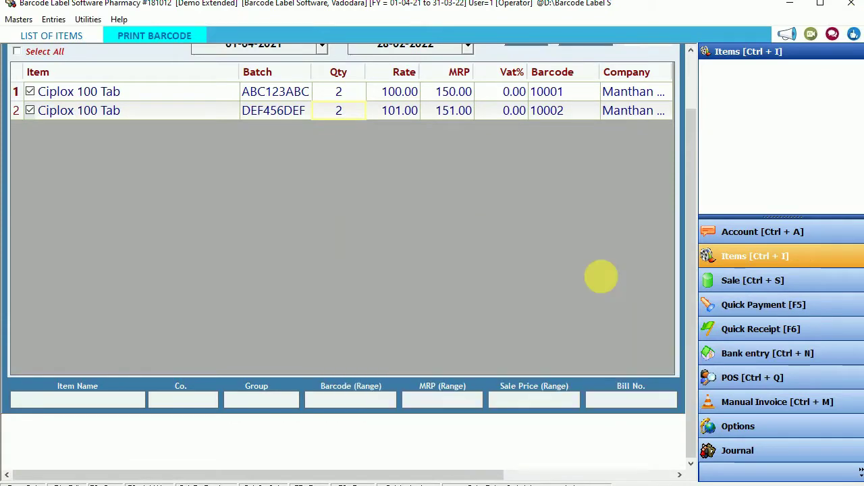
{"action": "scroll", "coordinate": [690, 78], "scroll_direction": "up", "scroll_amount": 2}
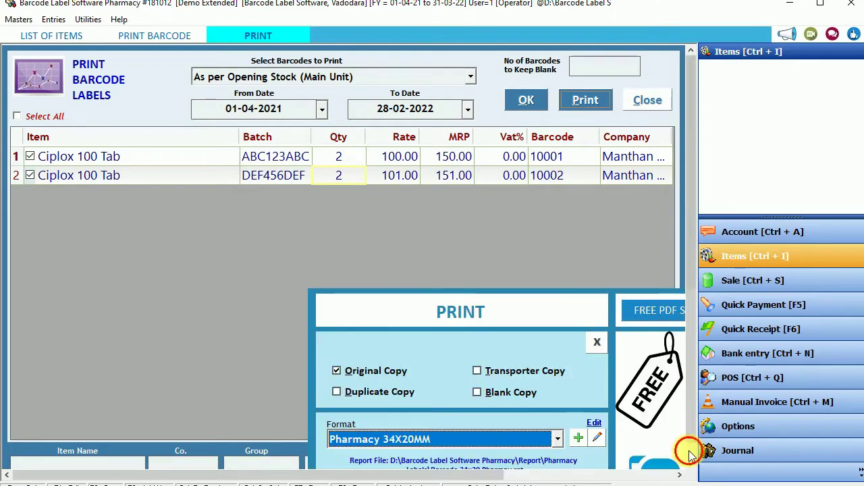
{"action": "scroll", "coordinate": [688, 452], "scroll_direction": "down", "scroll_amount": 2}
{"action": "left_click", "coordinate": [368, 430]}
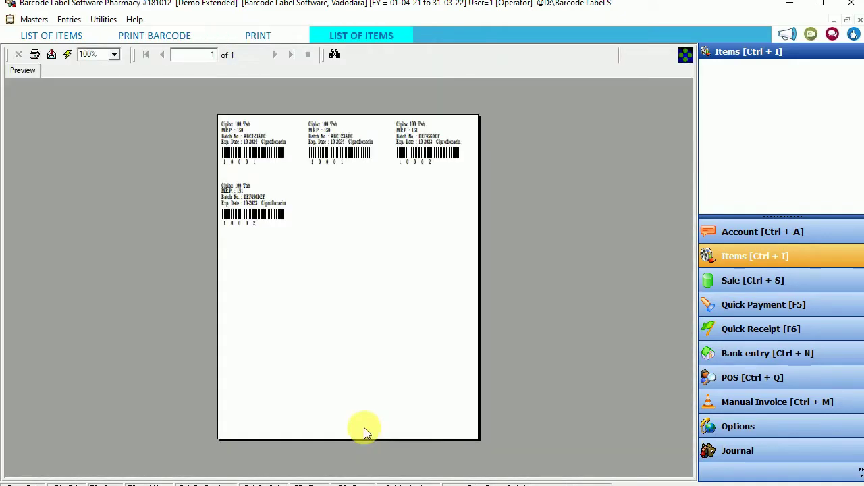
{"action": "left_click", "coordinate": [35, 55]}
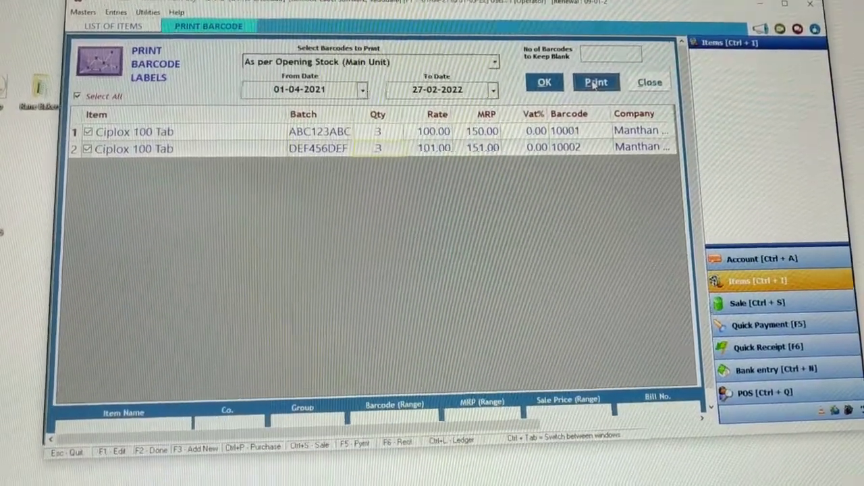
Step: Start printing three labels per Ciplox 100 Tab batch and choose the Pharmacy 34X20MM format
{"action": "left_click", "coordinate": [594, 82]}
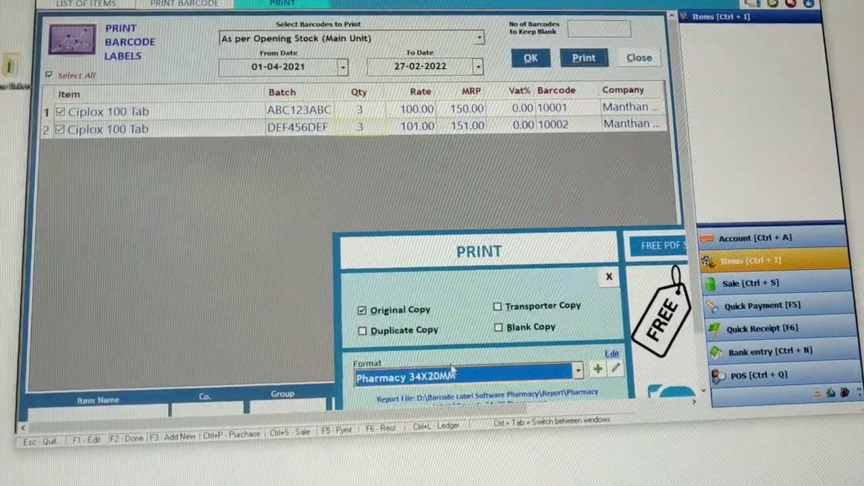
{"action": "left_click", "coordinate": [459, 378]}
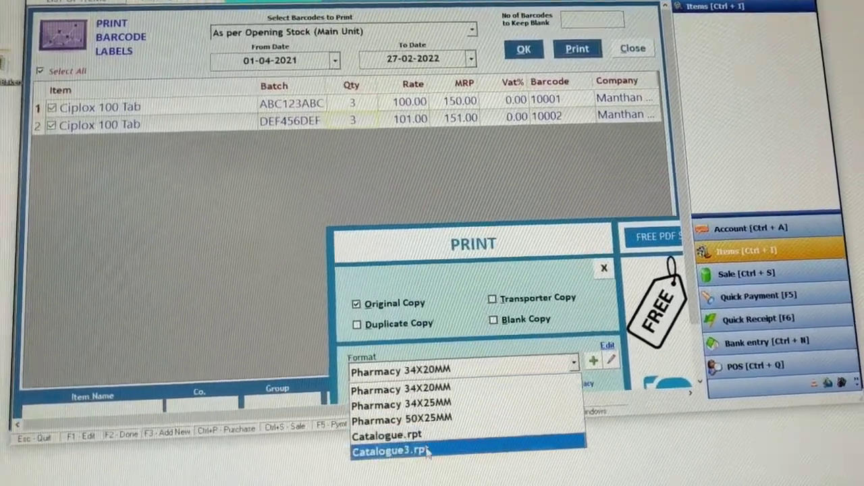
{"action": "left_click", "coordinate": [442, 389]}
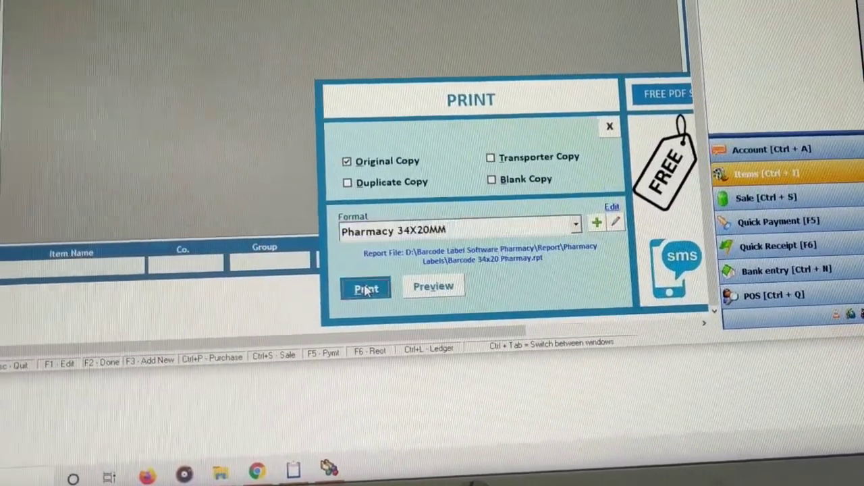
Step: Generate the label sheet and print one copy of all pages on the Canon LBP2900
{"action": "left_click", "coordinate": [363, 286]}
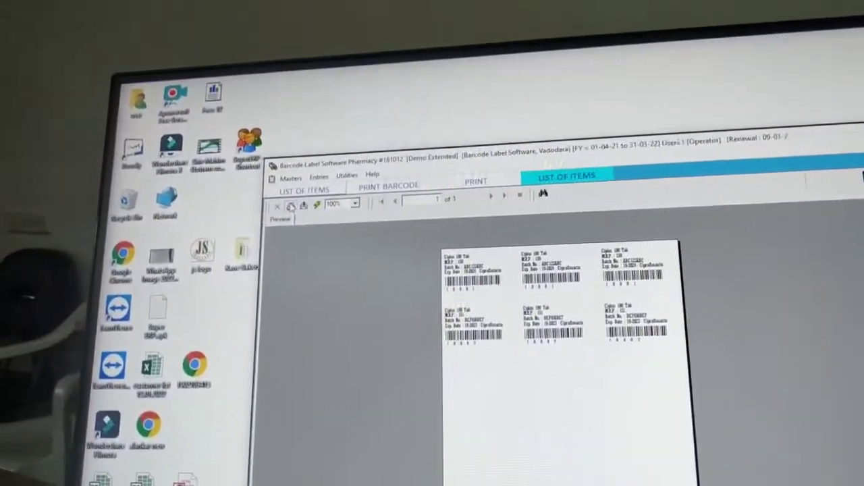
{"action": "key", "text": "F5"}
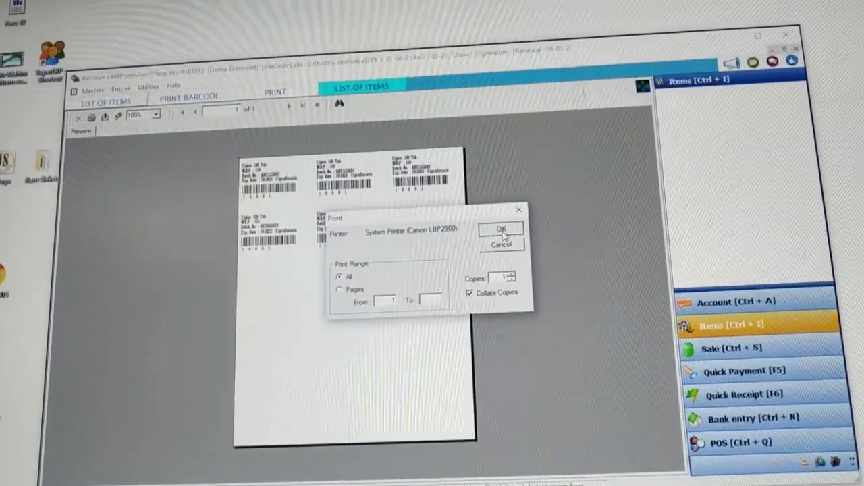
{"action": "left_click", "coordinate": [477, 218]}
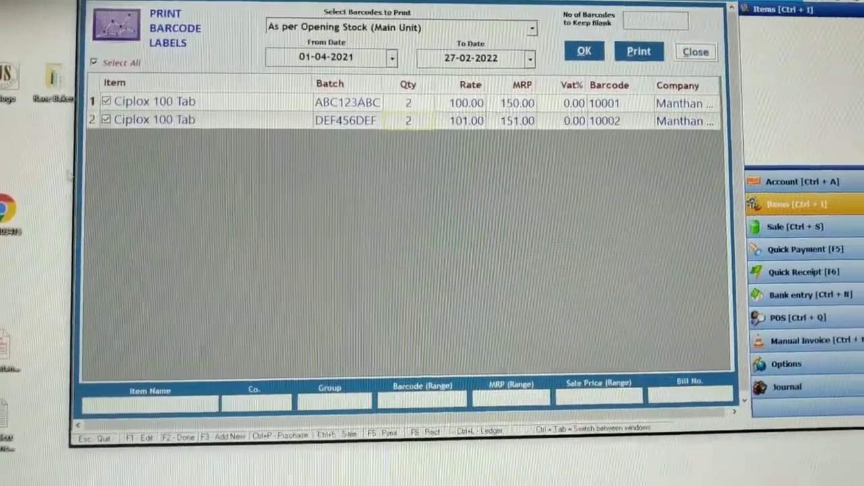
Step: Restart printing with two labels per Ciplox 100 Tab batch and switch the format to Pharmacy 50X25MM
{"action": "left_click", "coordinate": [414, 105]}
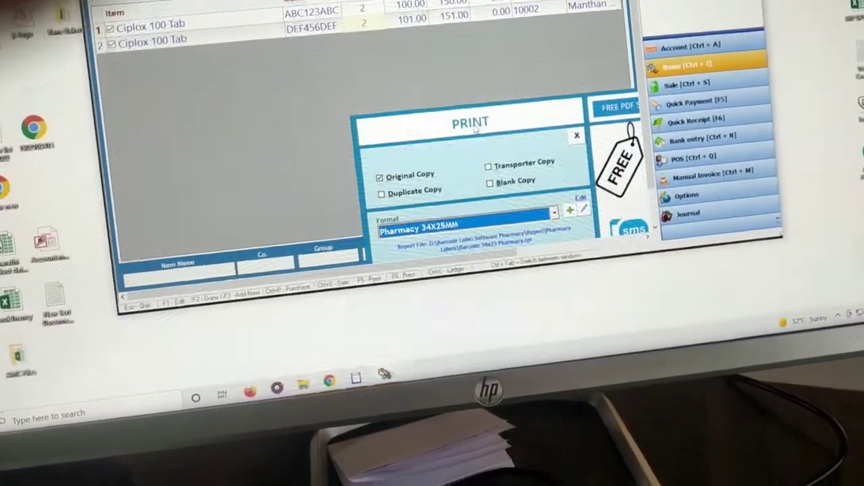
{"action": "key", "text": "Escape"}
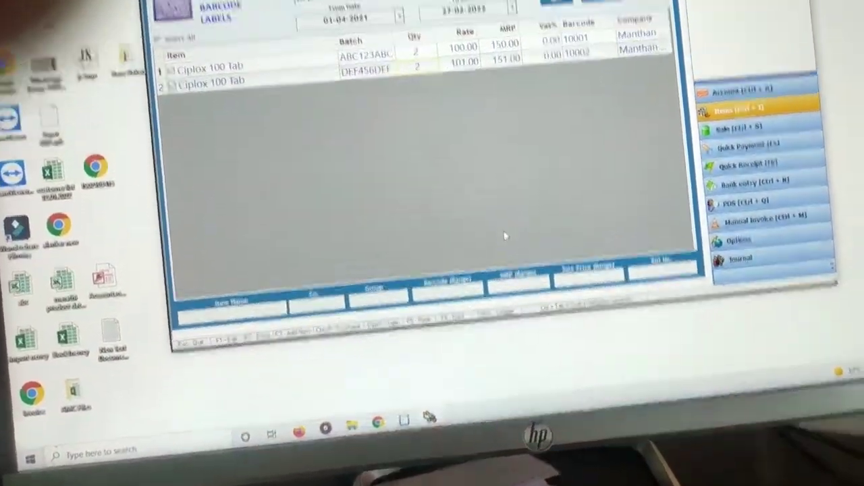
{"action": "key", "text": "F5"}
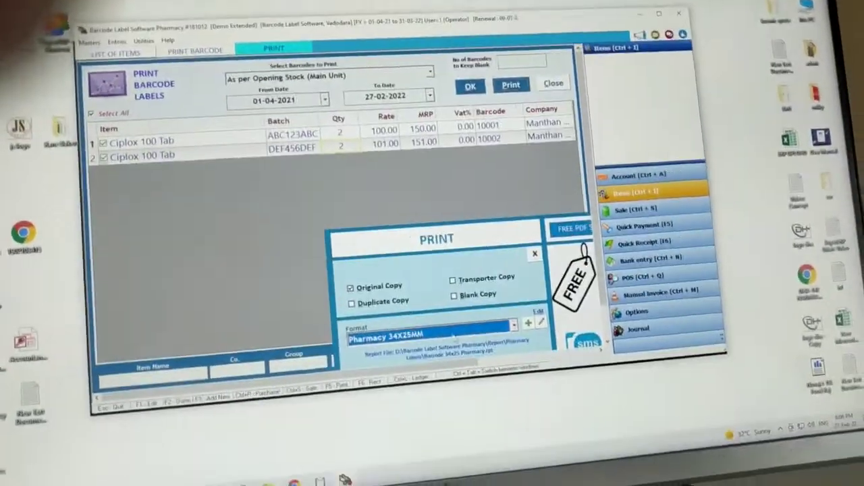
{"action": "left_click", "coordinate": [473, 409]}
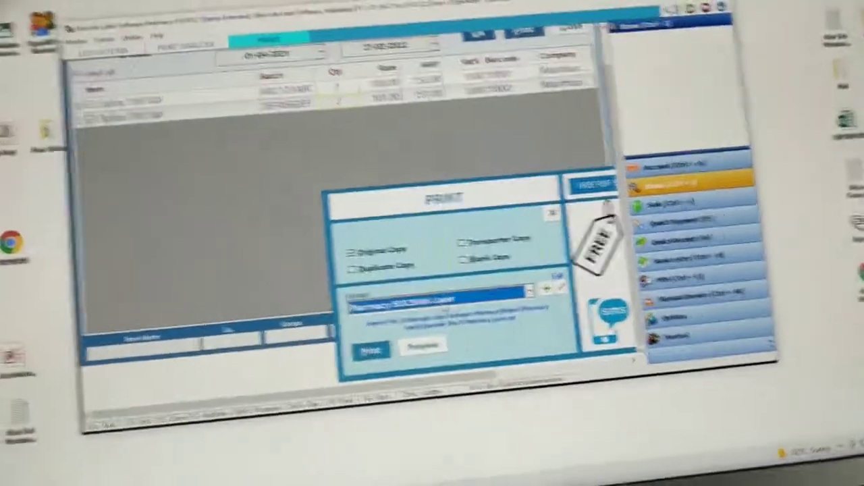
Step: Generate the two-column label sheet and print all its pages as one copy on the Canon LBP2900
{"action": "left_click", "coordinate": [589, 263]}
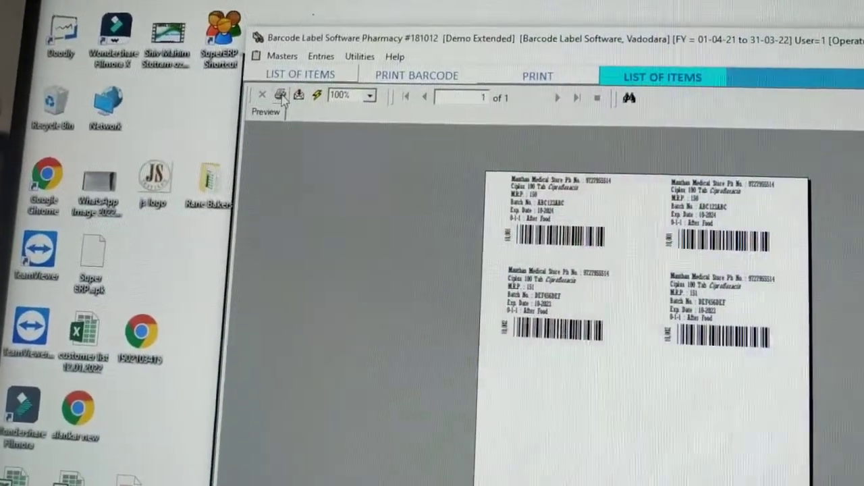
{"action": "left_click", "coordinate": [280, 114]}
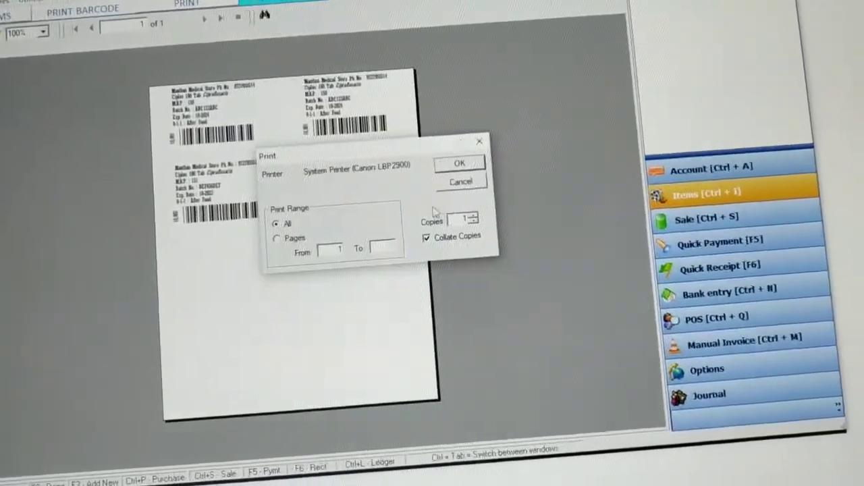
{"action": "left_click", "coordinate": [438, 164]}
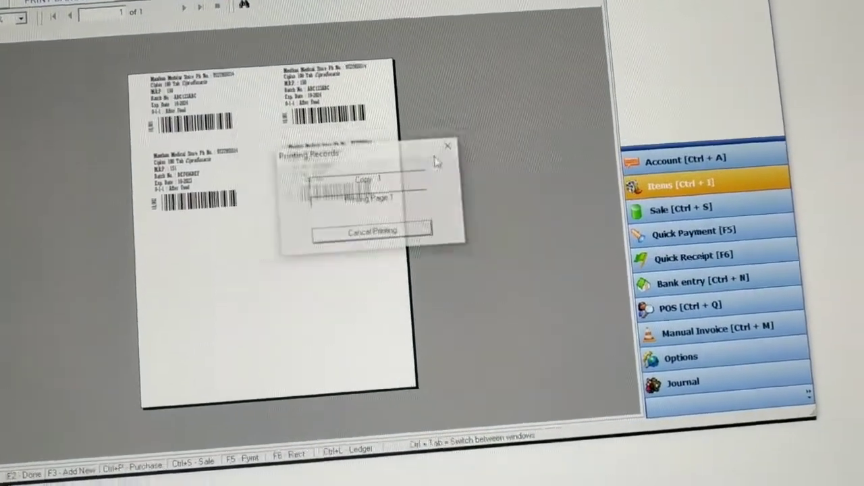